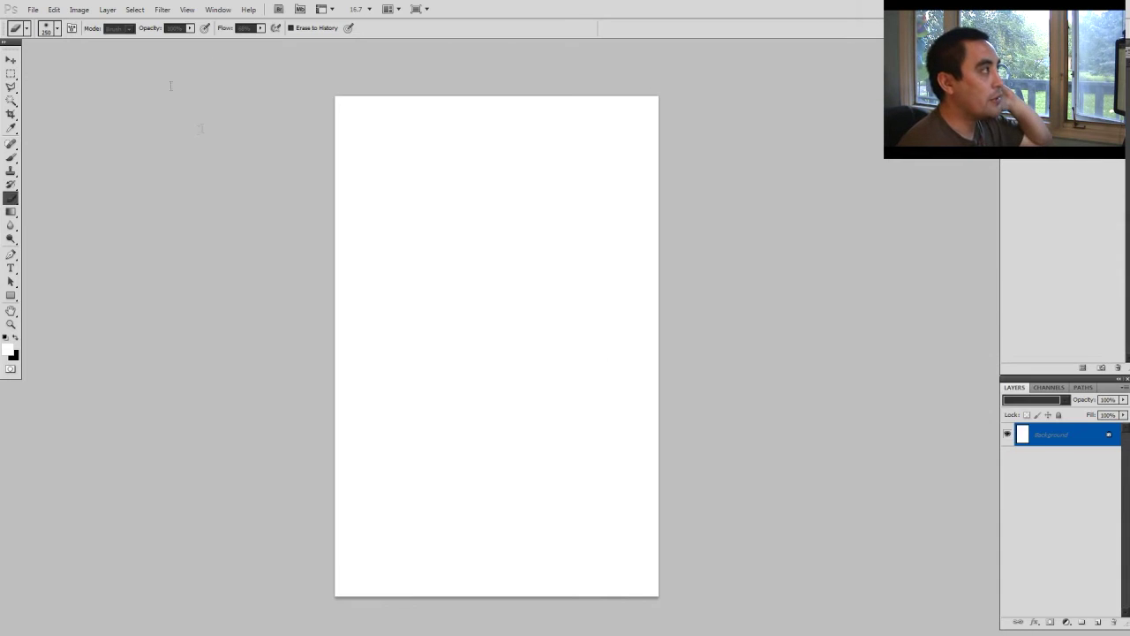
{"action": "left_click", "coordinate": [34, 11]}
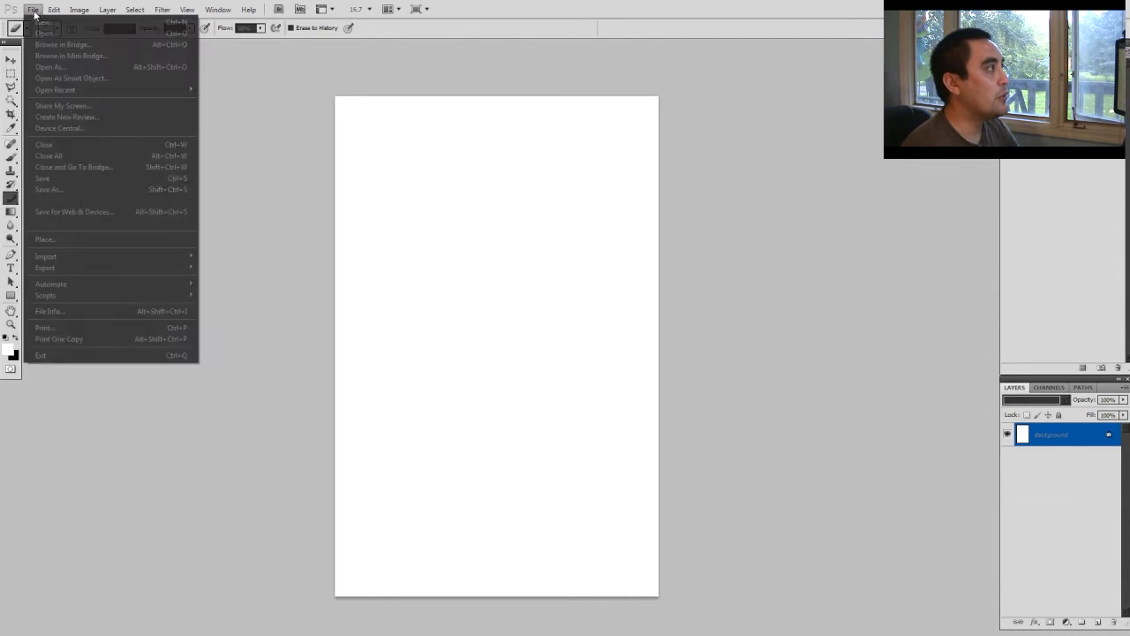
{"action": "mouse_move", "coordinate": [108, 11]}
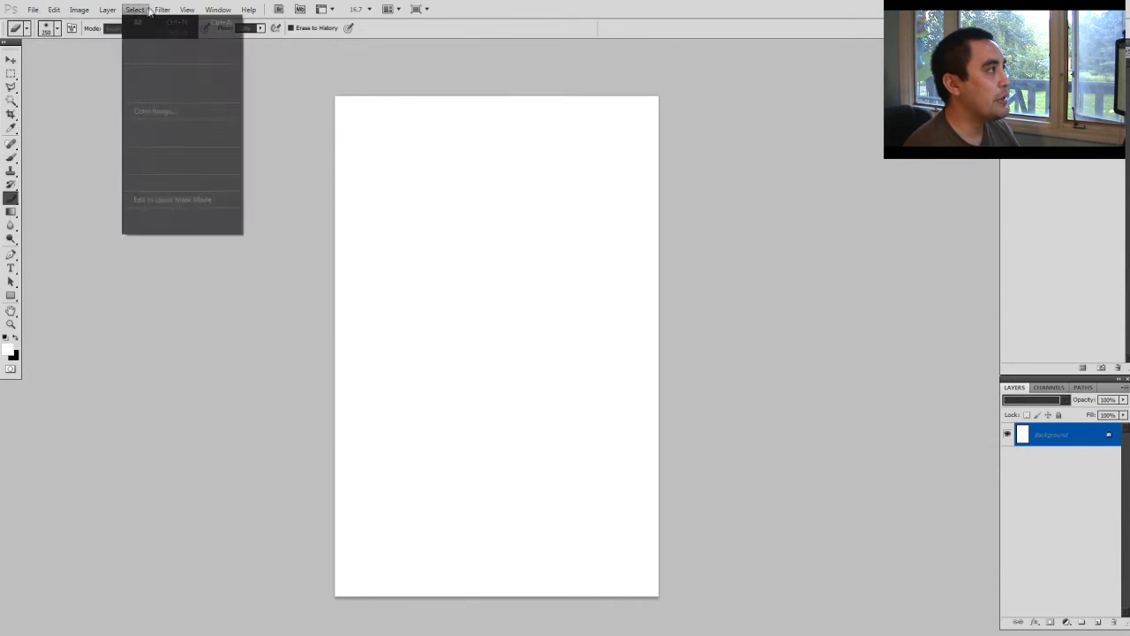
{"action": "mouse_move", "coordinate": [249, 9]}
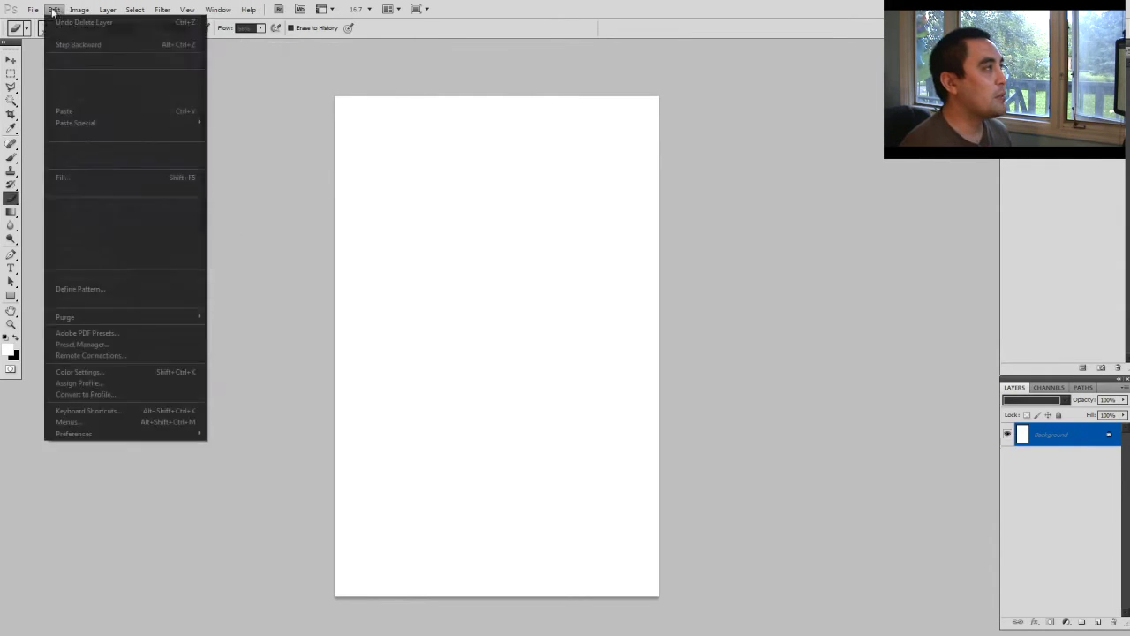
{"action": "left_click", "coordinate": [187, 9]}
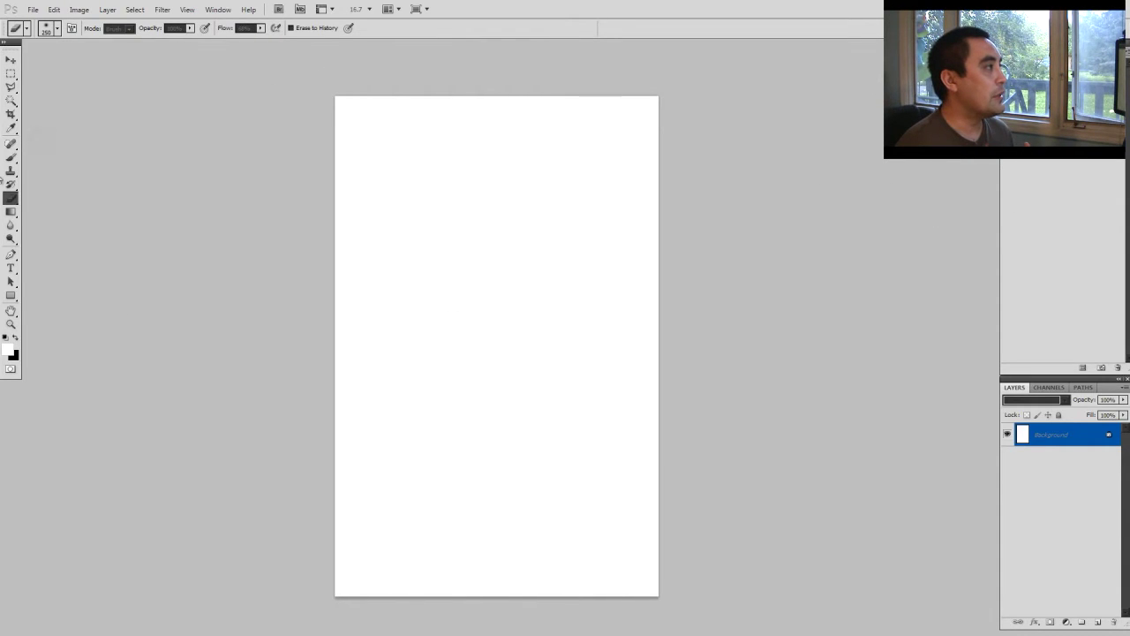
Activate the Brush Tool from the group of painting tools.
{"action": "left_click_drag", "start_coordinate": [11, 157], "coordinate": [78, 162]}
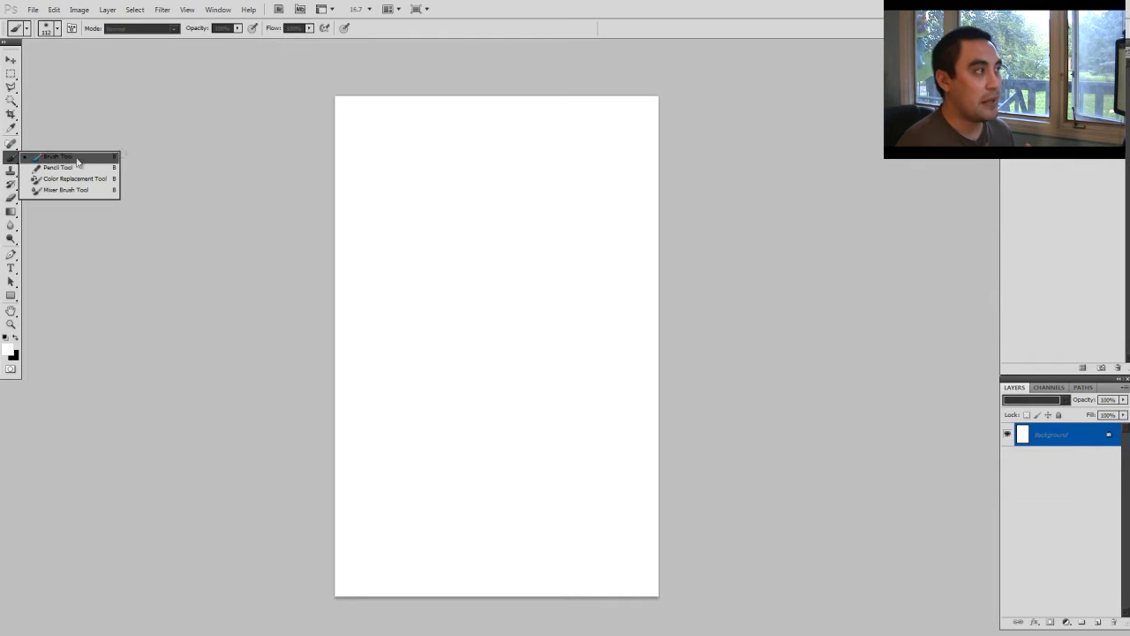
{"action": "left_click", "coordinate": [259, 127]}
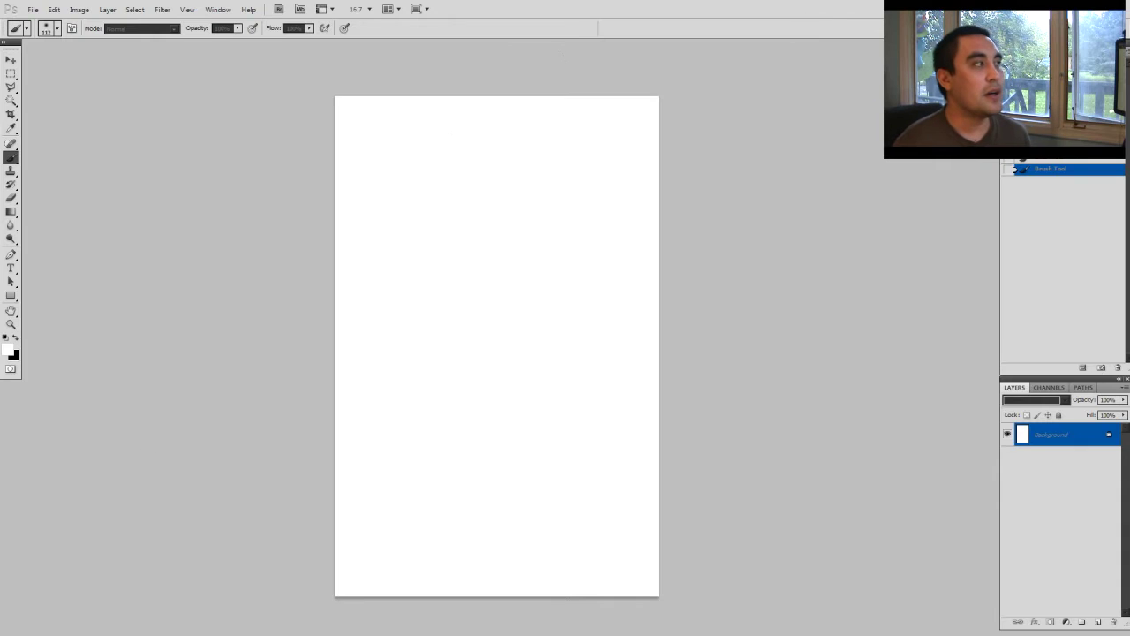
{"action": "left_click", "coordinate": [842, 104]}
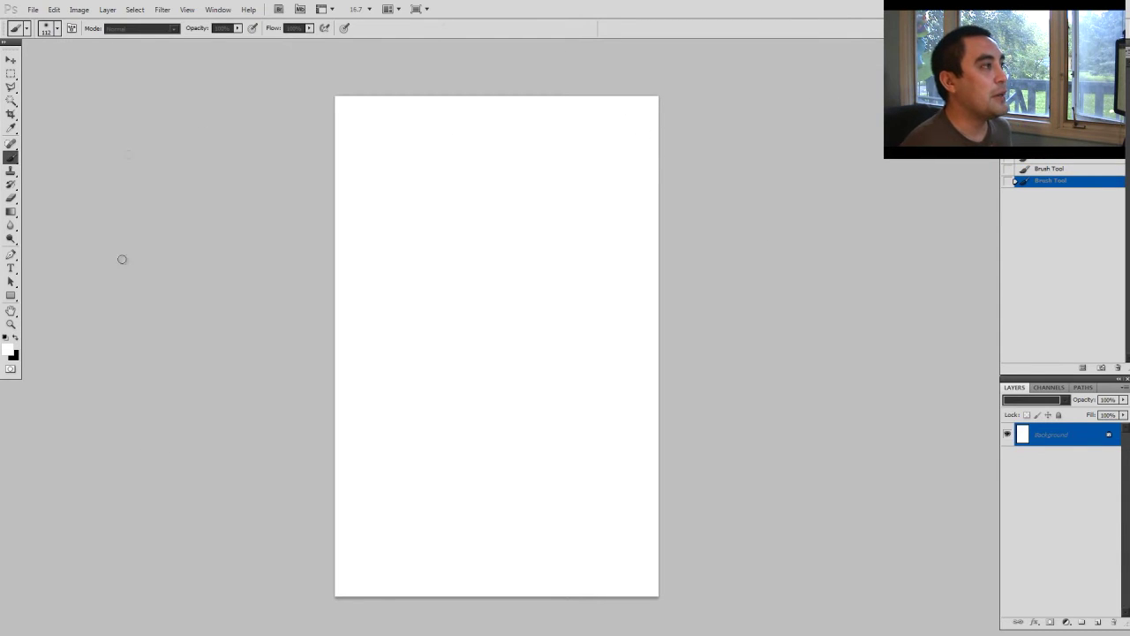
Examine the blank document's pixel dimensions, print size and resolution in the Image Size dialog without changing them.
{"action": "key", "text": "space"}
{"action": "left_click_drag", "start_coordinate": [606, 156], "coordinate": [701, 176]}
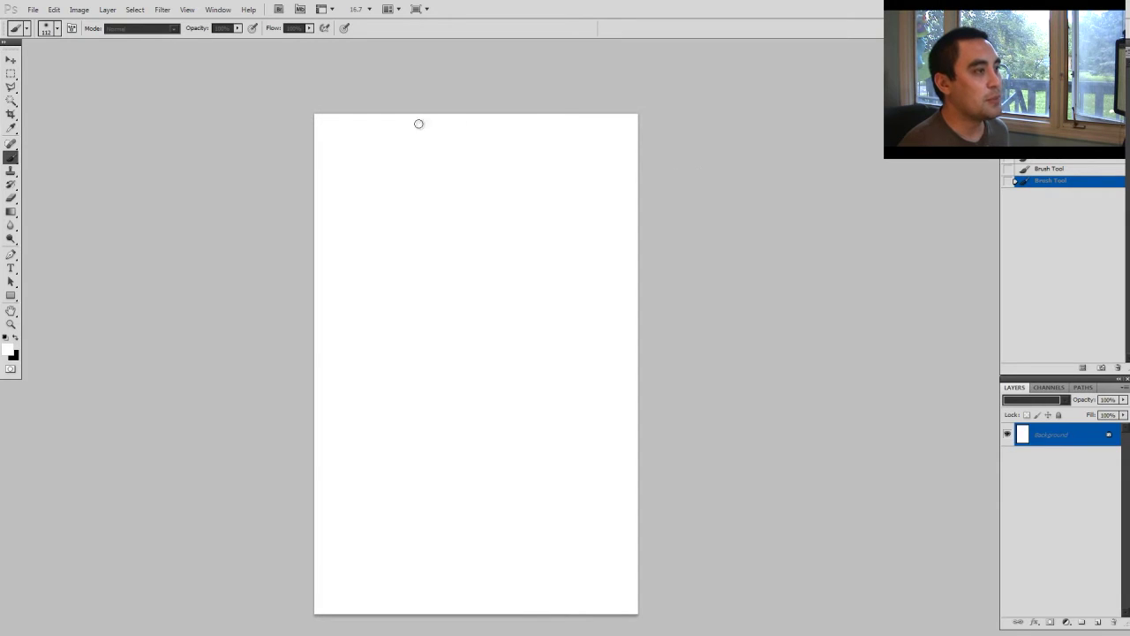
{"action": "key", "text": "space"}
{"action": "left_click_drag", "start_coordinate": [518, 139], "coordinate": [497, 124]}
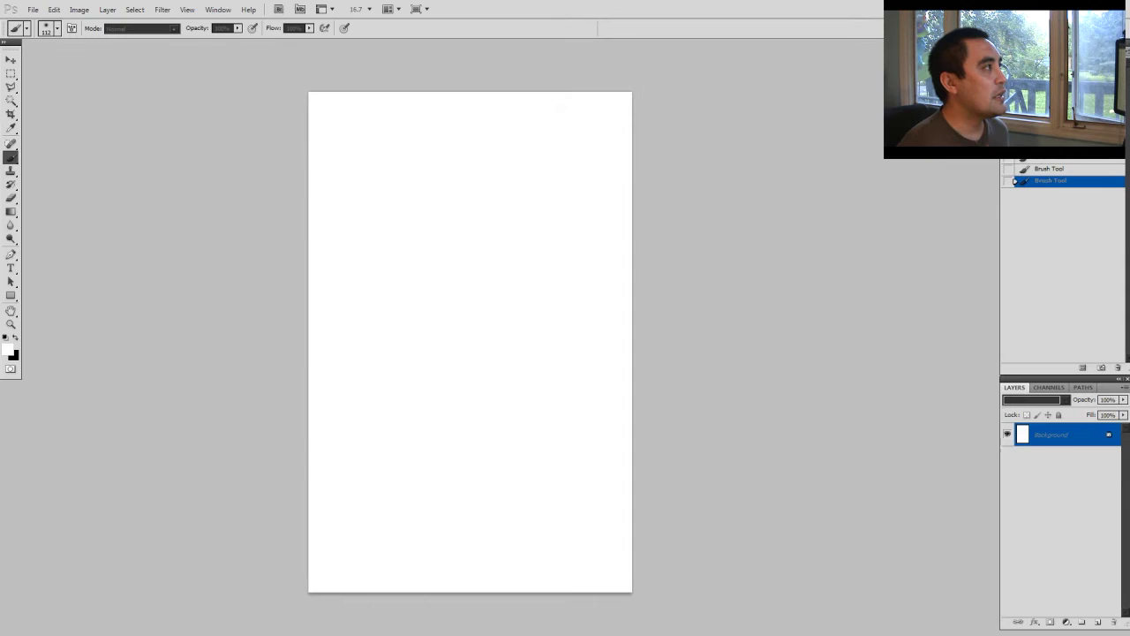
{"action": "left_click", "coordinate": [78, 9]}
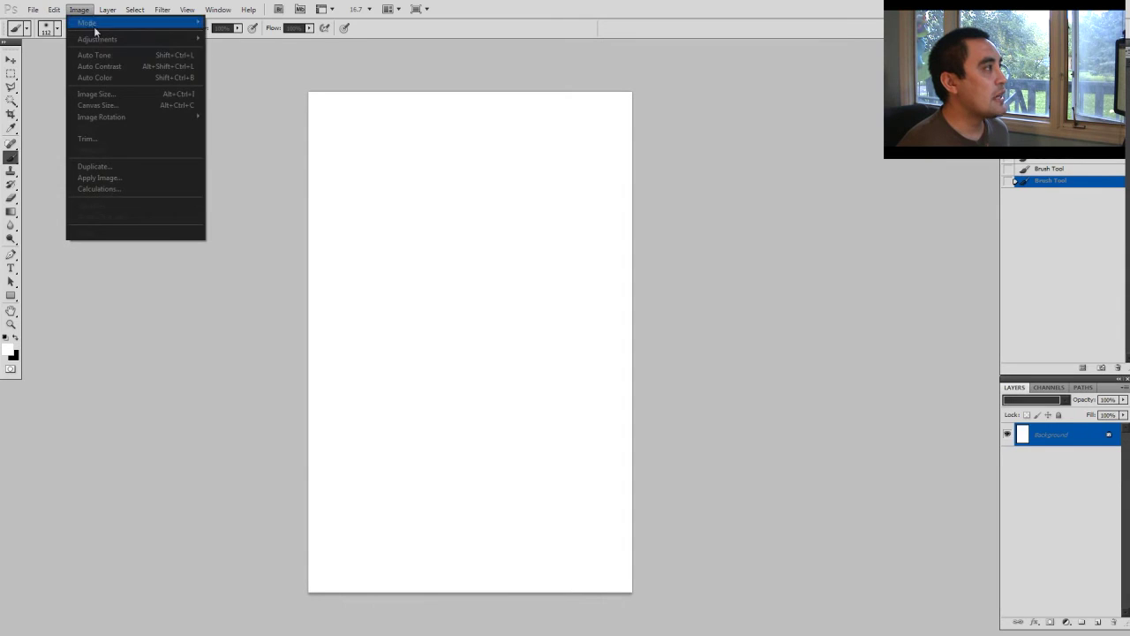
{"action": "left_click", "coordinate": [146, 95]}
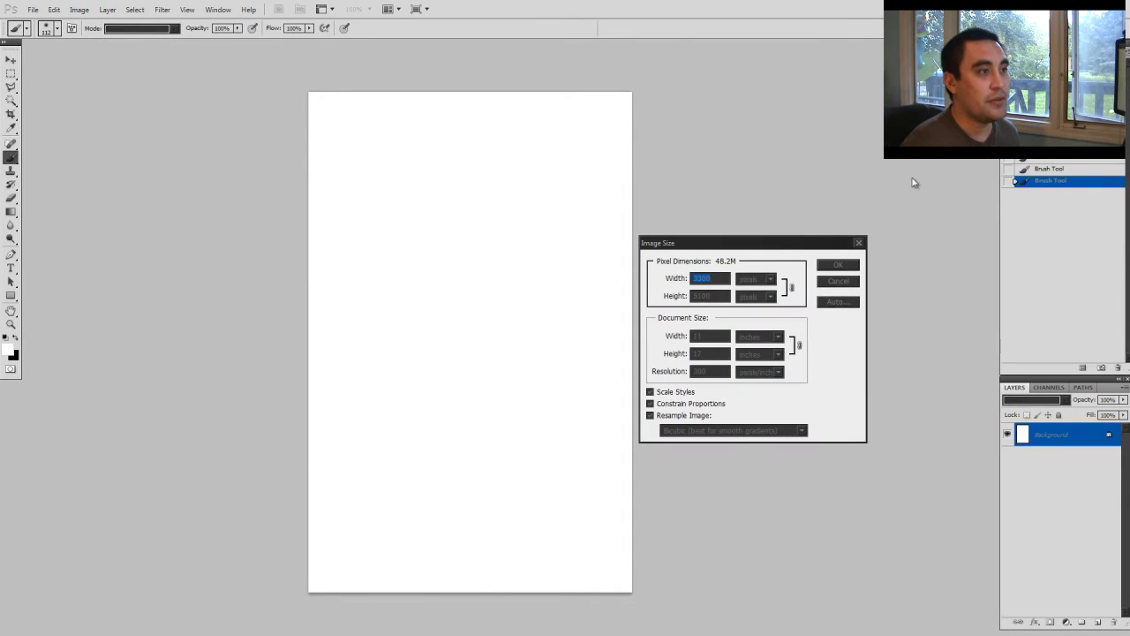
{"action": "left_click_drag", "start_coordinate": [776, 254], "coordinate": [547, 204]}
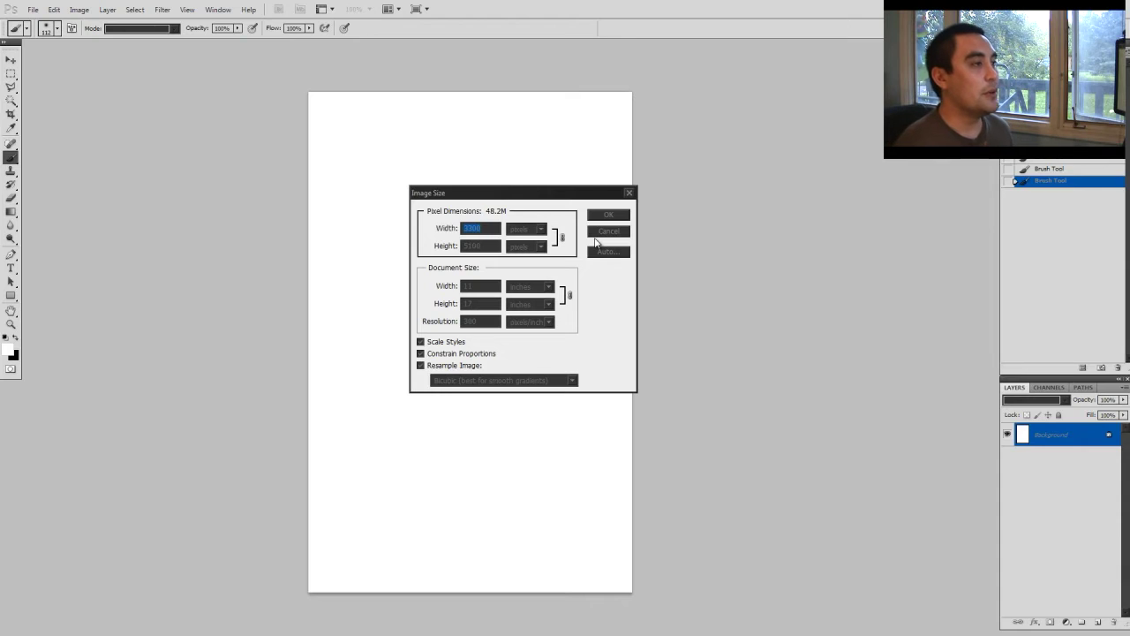
{"action": "left_click", "coordinate": [629, 193]}
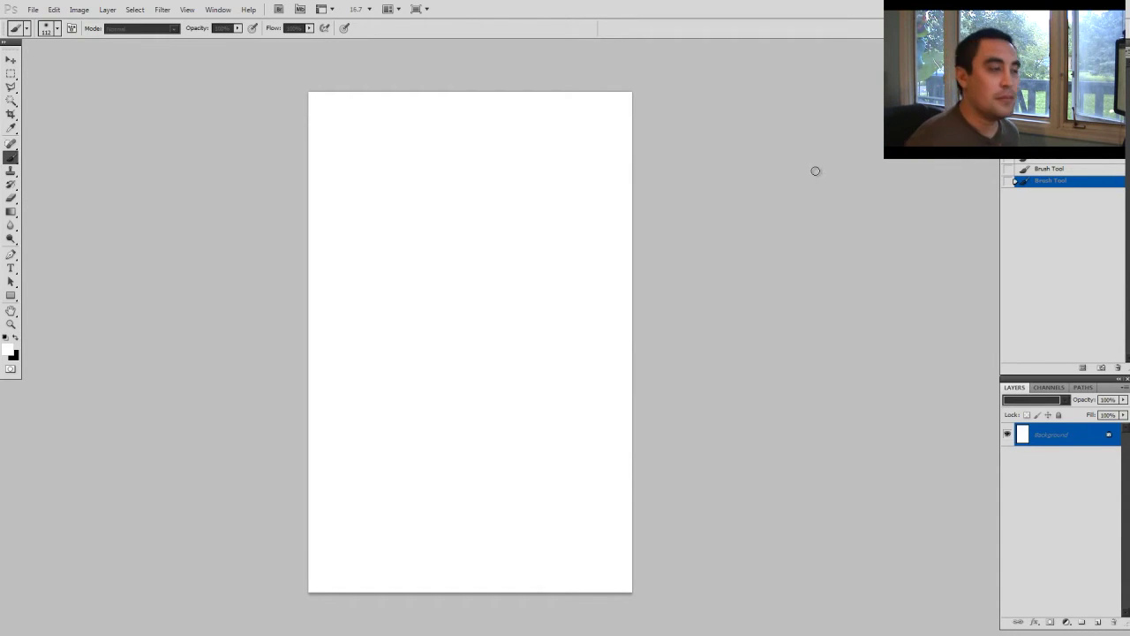
Choose the Brush Tool again and load its Airbrush Soft Round 50% flow preset.
{"action": "mouse_move", "coordinate": [365, 91]}
{"action": "left_mouse_down"}
{"action": "mouse_move", "coordinate": [295, 237]}
{"action": "mouse_move", "coordinate": [293, 144]}
{"action": "mouse_move", "coordinate": [294, 216]}
{"action": "mouse_move", "coordinate": [185, 5]}
{"action": "mouse_move", "coordinate": [195, 236]}
{"action": "left_mouse_up"}
{"action": "left_click_drag", "start_coordinate": [359, 182], "coordinate": [362, 197]}
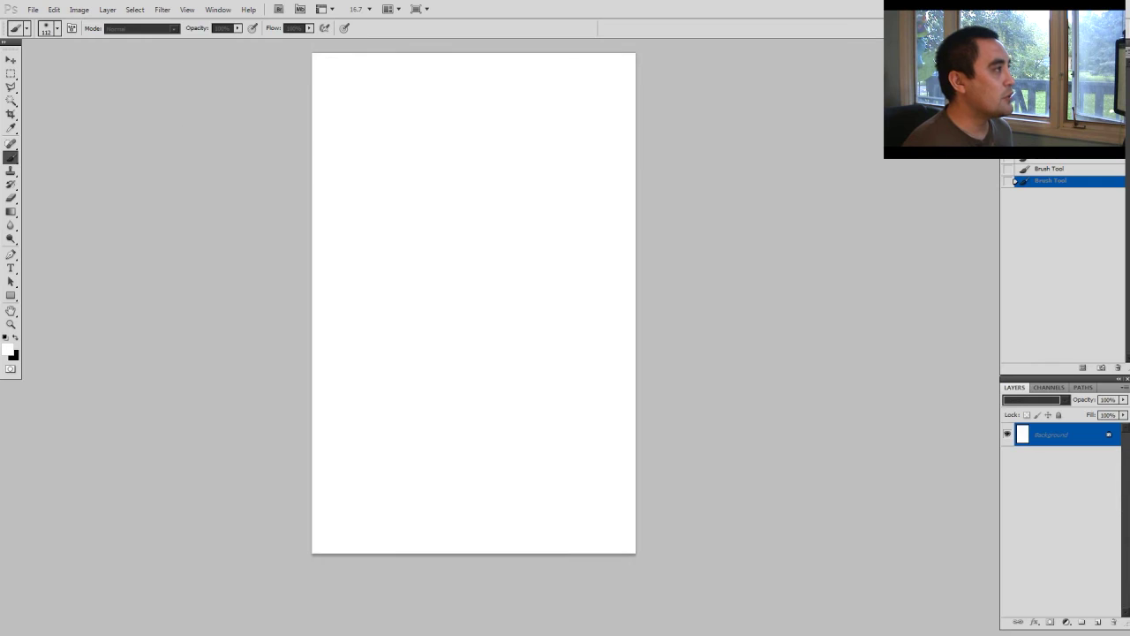
{"action": "right_click", "coordinate": [11, 159]}
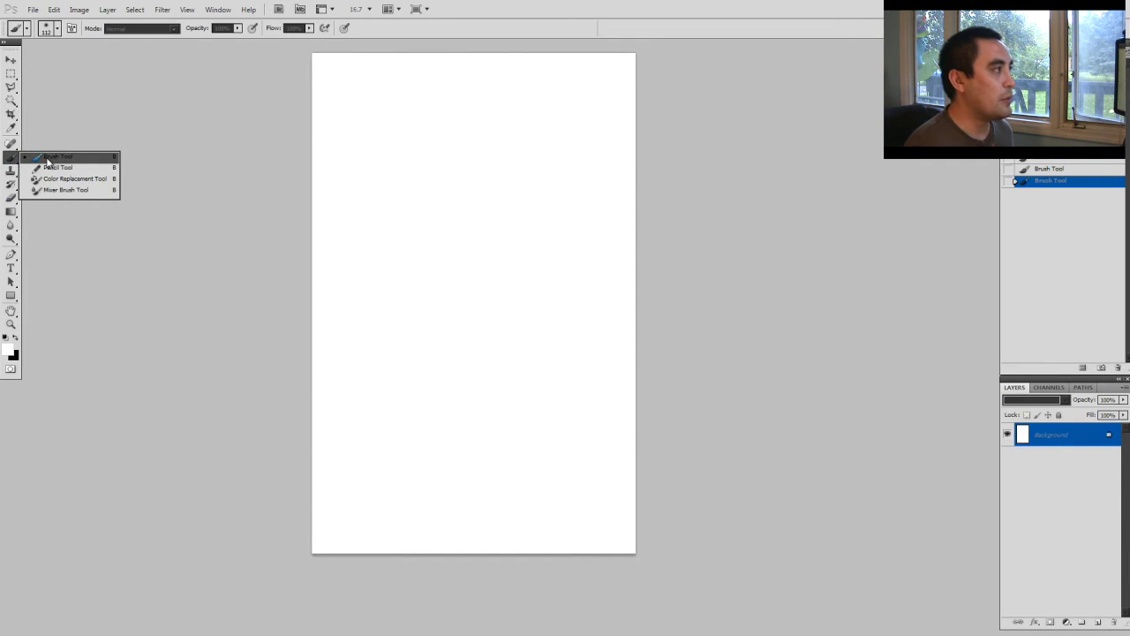
{"action": "left_click", "coordinate": [47, 159]}
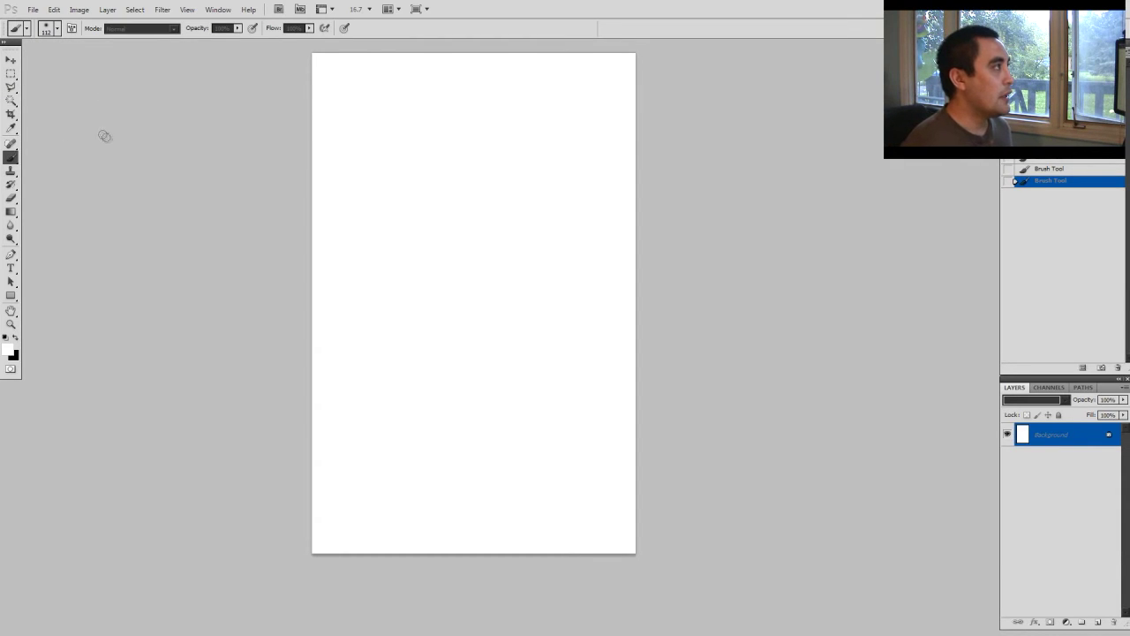
{"action": "left_click", "coordinate": [26, 27]}
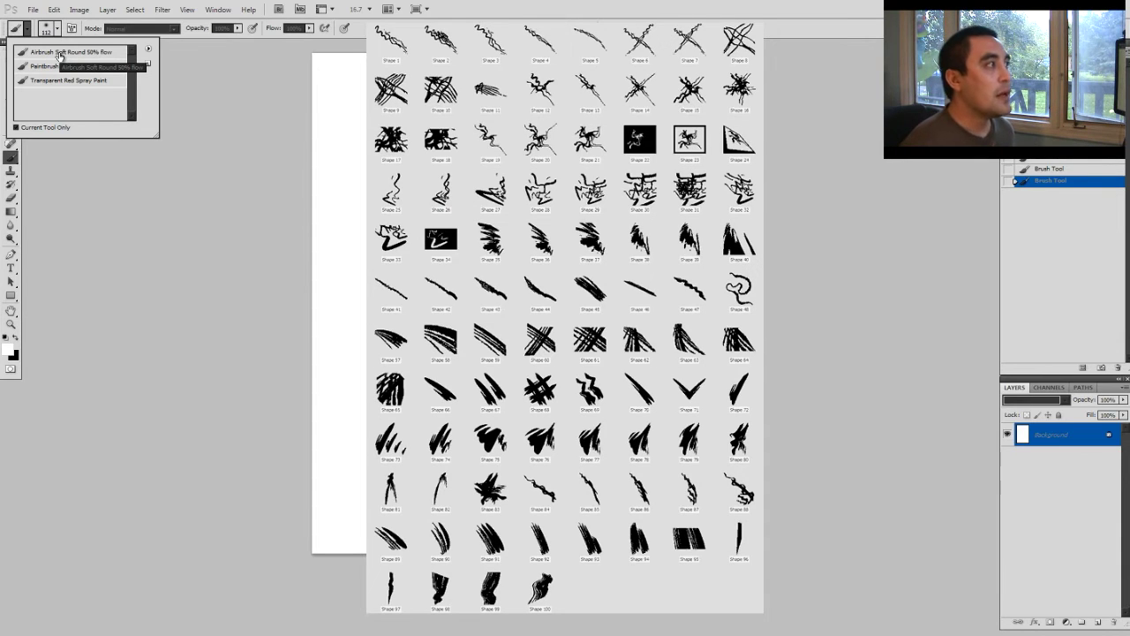
{"action": "left_click", "coordinate": [250, 95]}
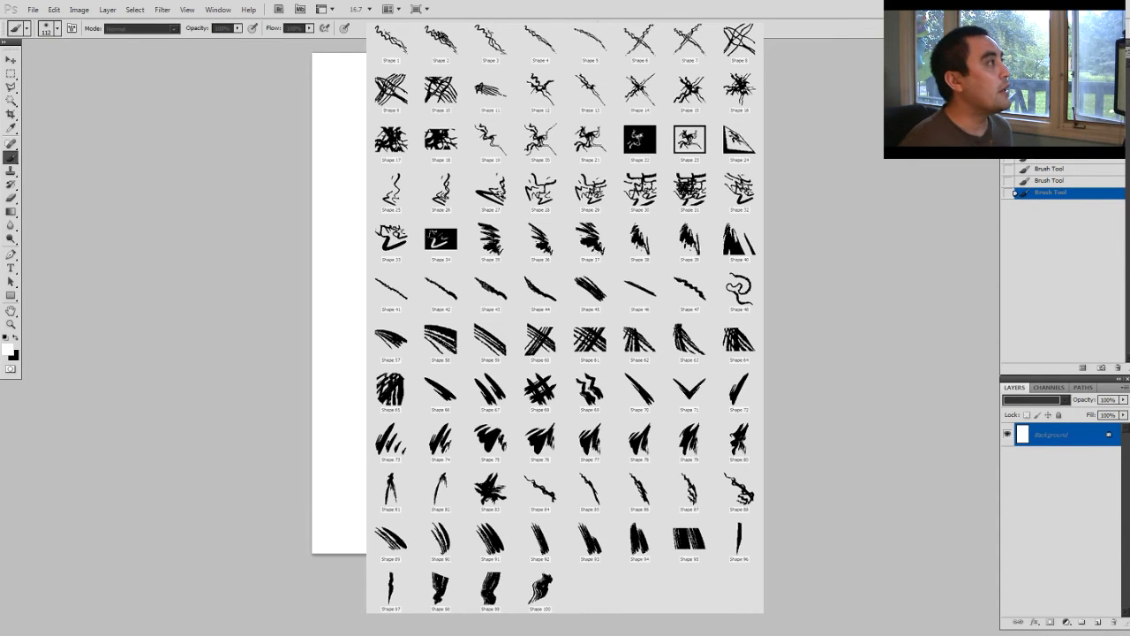
{"action": "left_click", "coordinate": [300, 110]}
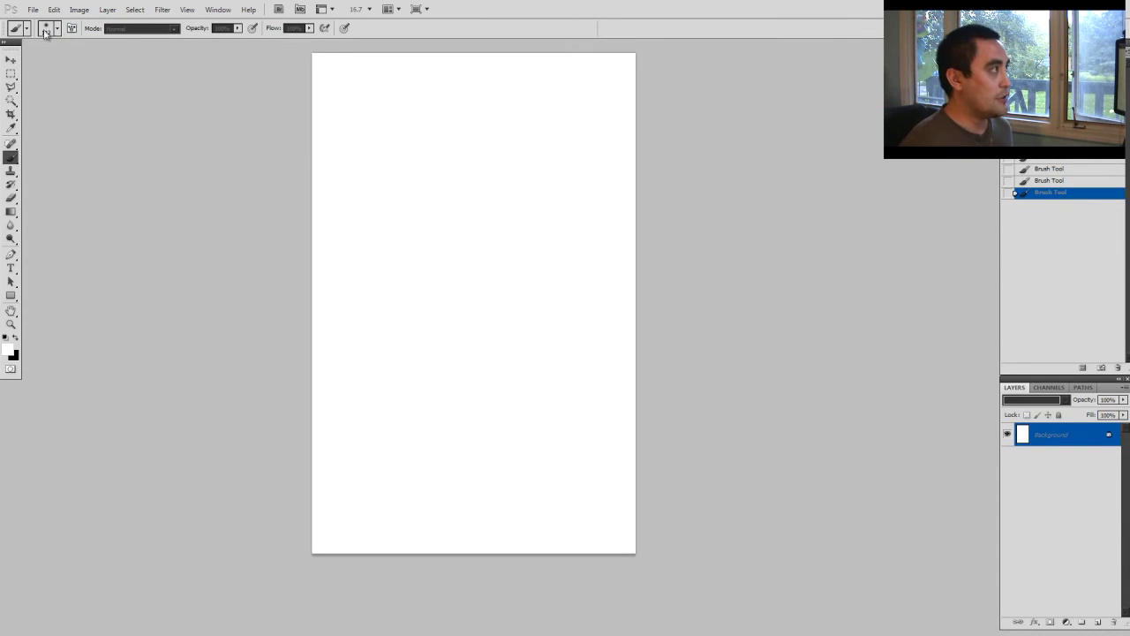
{"action": "left_click", "coordinate": [26, 29]}
{"action": "left_click", "coordinate": [68, 54]}
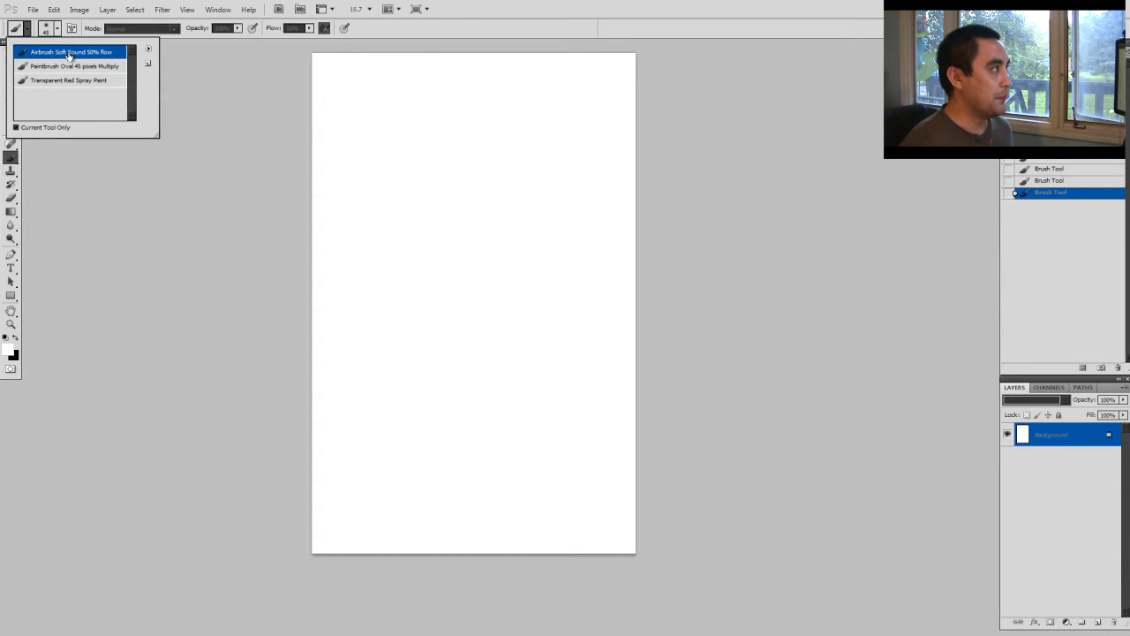
{"action": "left_click", "coordinate": [212, 101]}
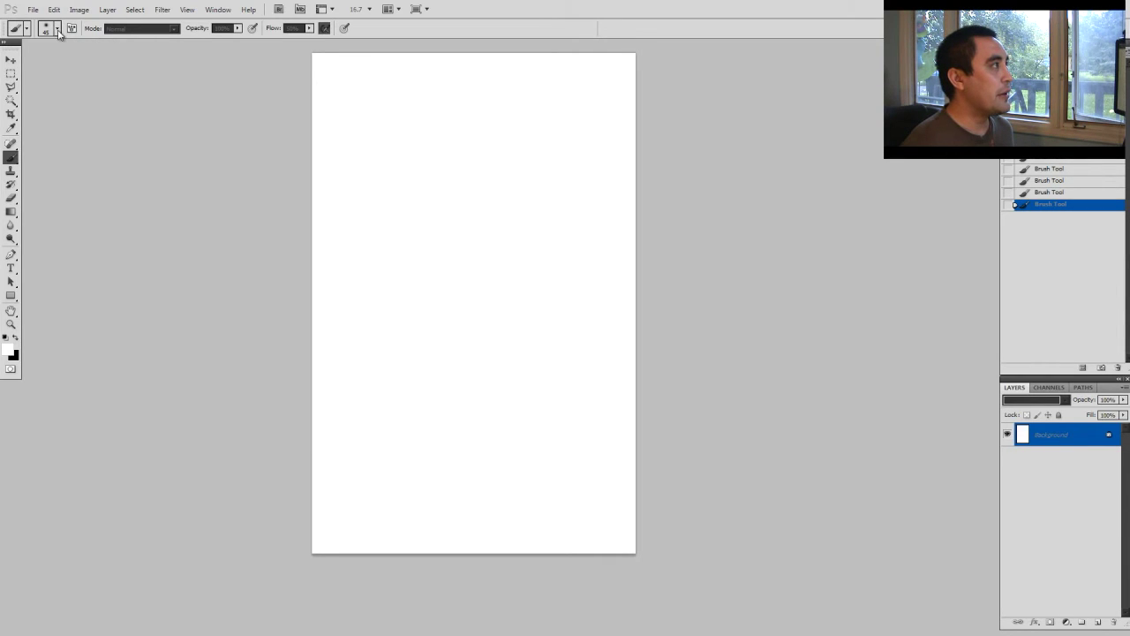
Try the star and textured brush tips, choose a hard round tip, enlarge it to 2500 px and test it on the canvas.
{"action": "left_click", "coordinate": [58, 30]}
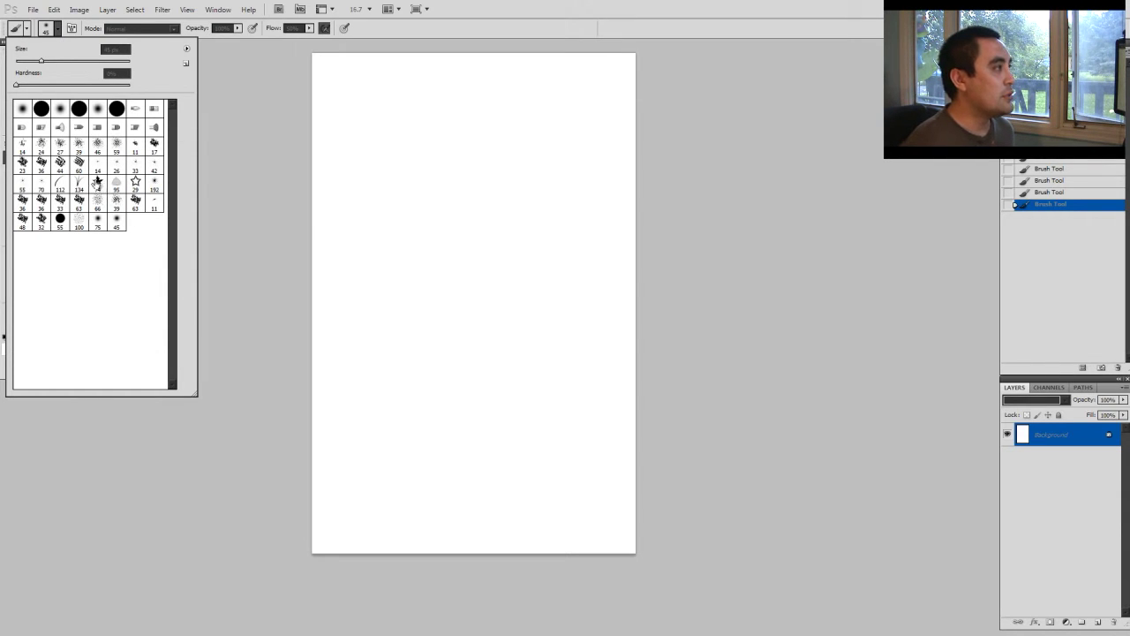
{"action": "left_click", "coordinate": [97, 182]}
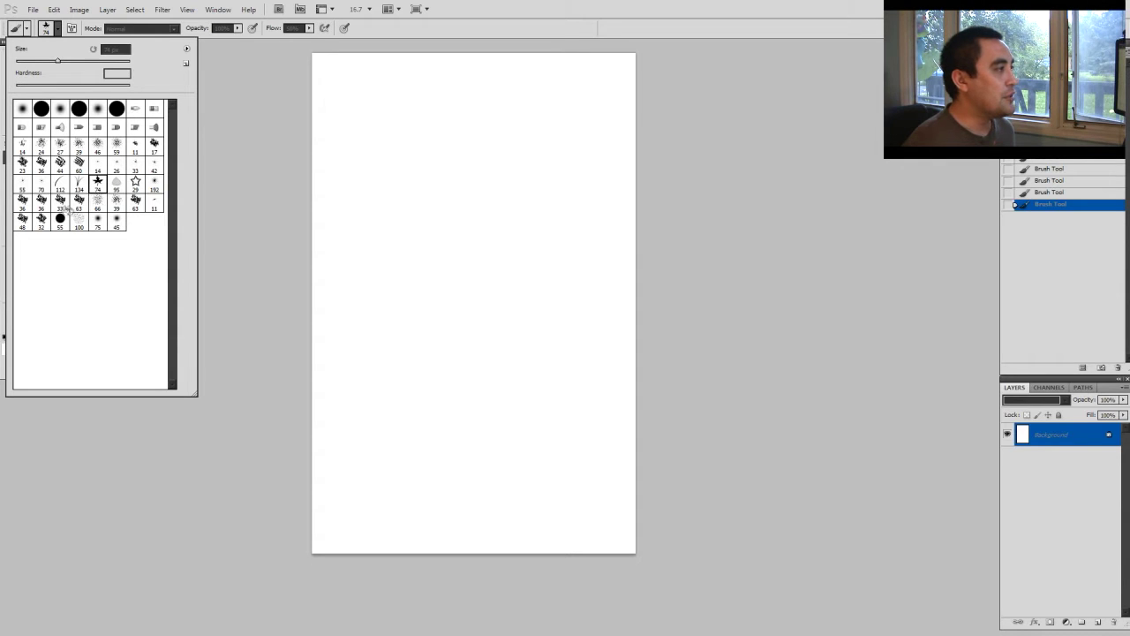
{"action": "left_click", "coordinate": [60, 203]}
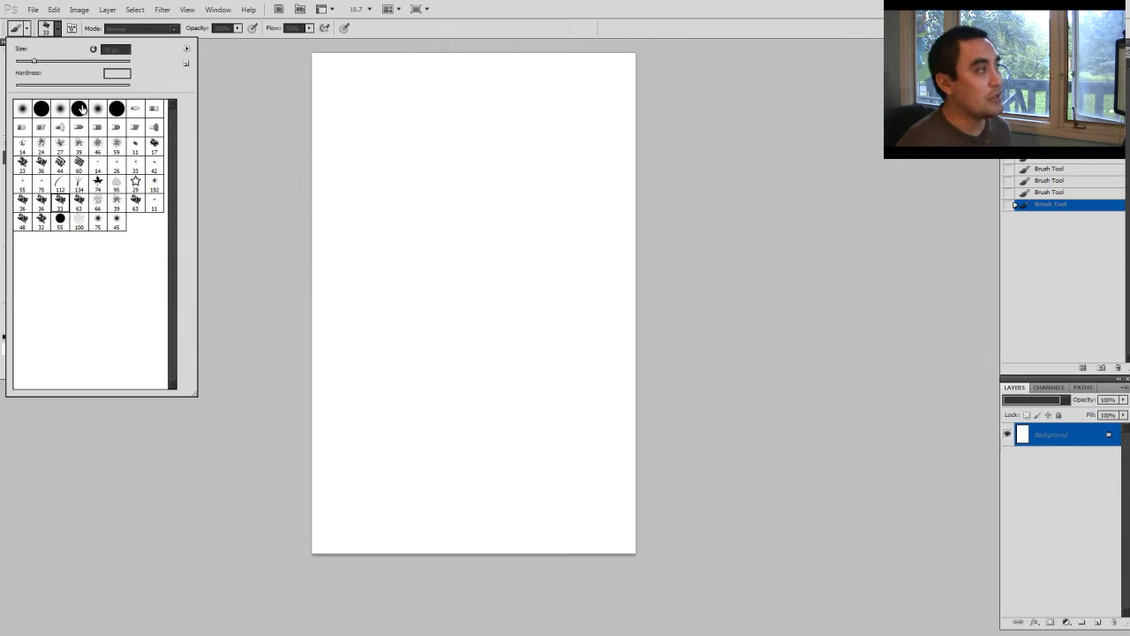
{"action": "left_click", "coordinate": [79, 108]}
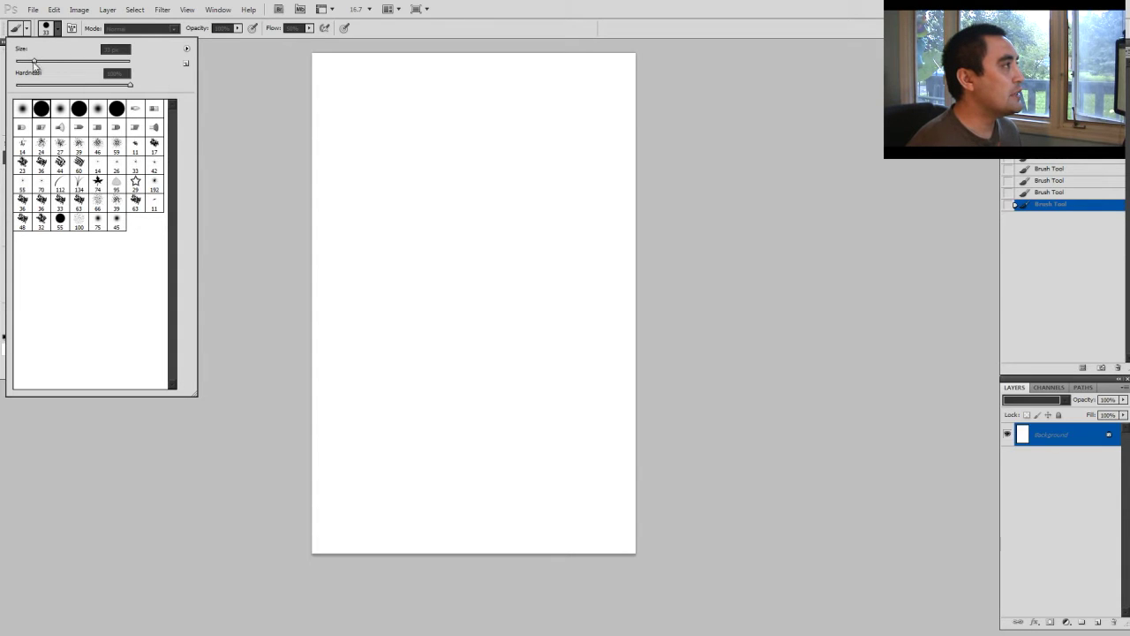
{"action": "left_click_drag", "start_coordinate": [35, 64], "coordinate": [140, 70]}
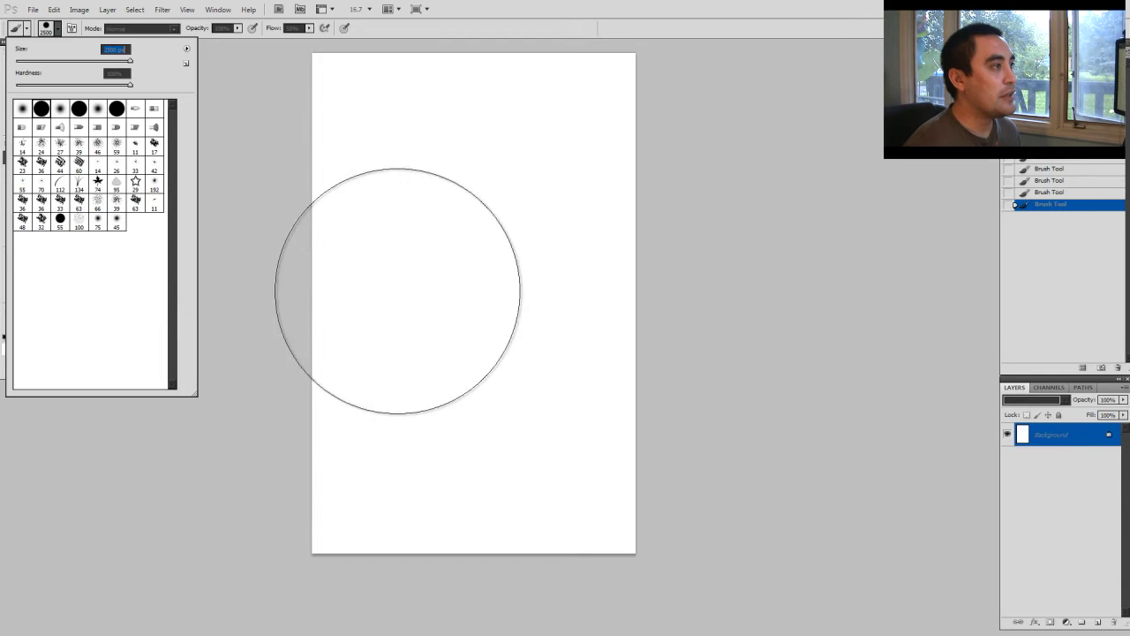
{"action": "left_click_drag", "start_coordinate": [449, 262], "coordinate": [482, 252]}
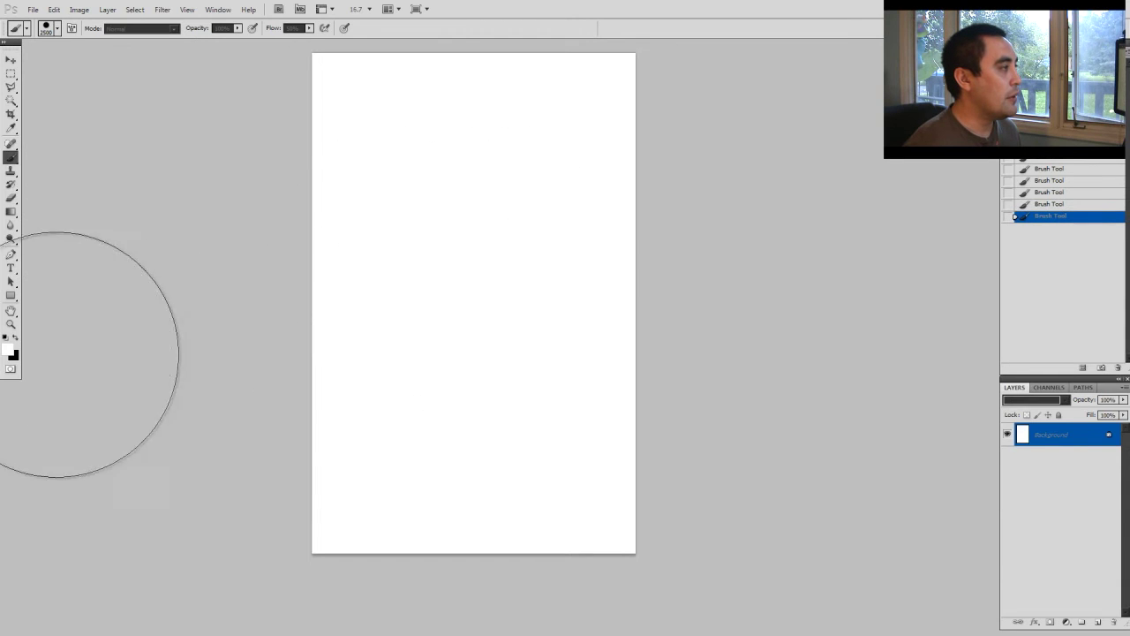
Switch the foreground color to black and cover most of the canvas with overlapping large round brush dabs.
{"action": "left_click", "coordinate": [14, 340]}
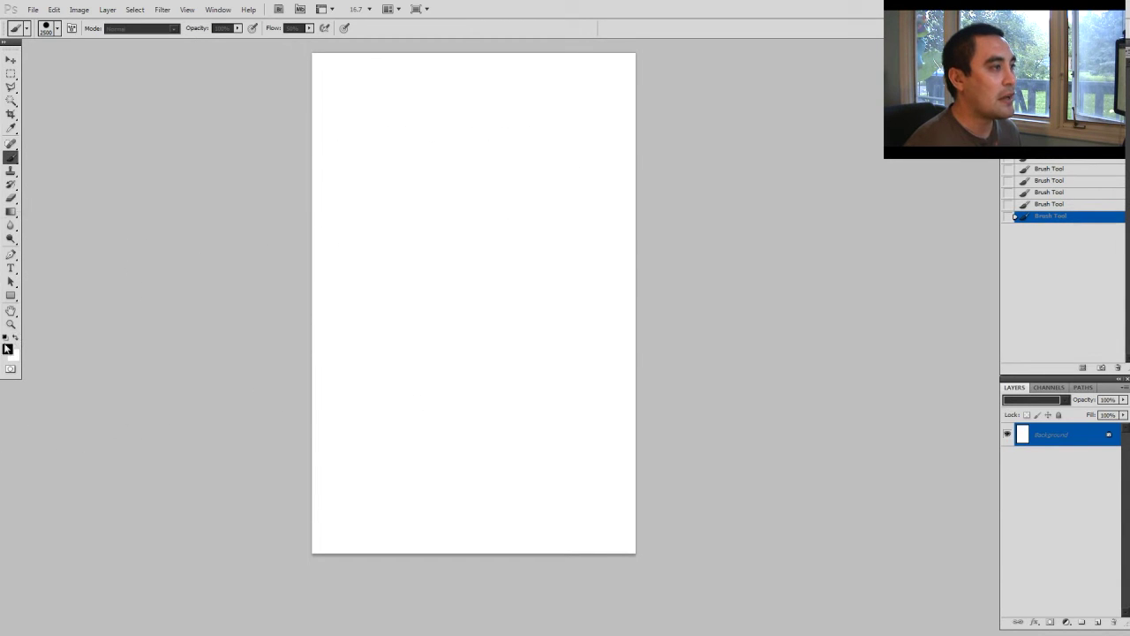
{"action": "left_click", "coordinate": [484, 275]}
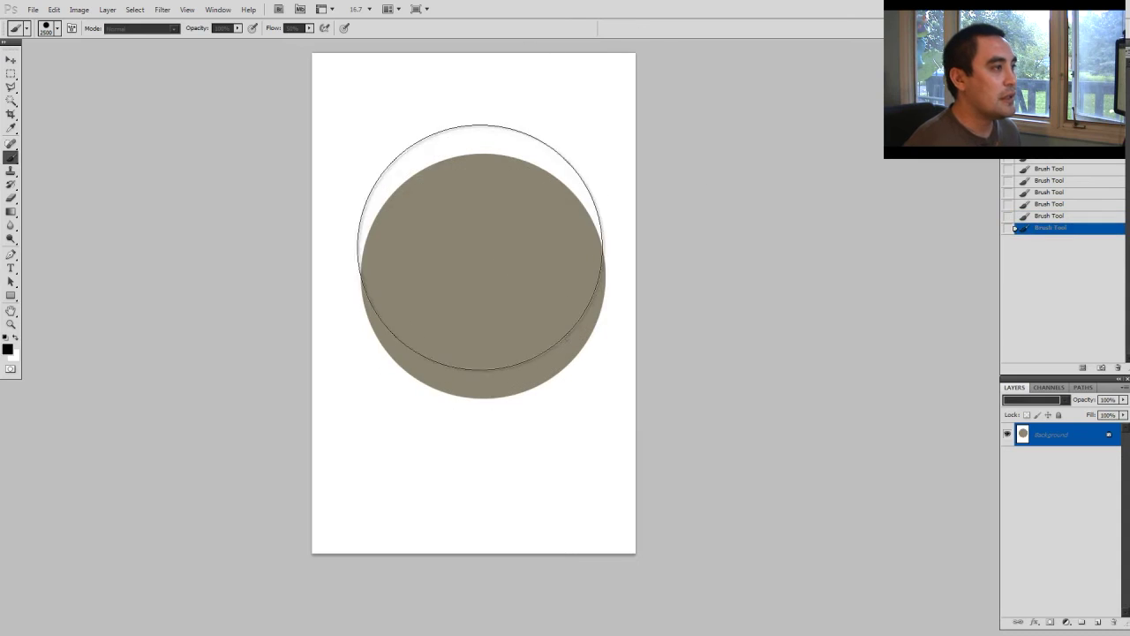
{"action": "left_click", "coordinate": [481, 249]}
{"action": "left_click", "coordinate": [492, 226]}
{"action": "left_click", "coordinate": [500, 239]}
{"action": "left_click", "coordinate": [488, 306]}
{"action": "left_click", "coordinate": [484, 315]}
{"action": "left_click", "coordinate": [468, 337]}
{"action": "left_click", "coordinate": [475, 364]}
{"action": "left_click", "coordinate": [406, 352]}
{"action": "left_click", "coordinate": [389, 277]}
{"action": "left_click", "coordinate": [396, 210]}
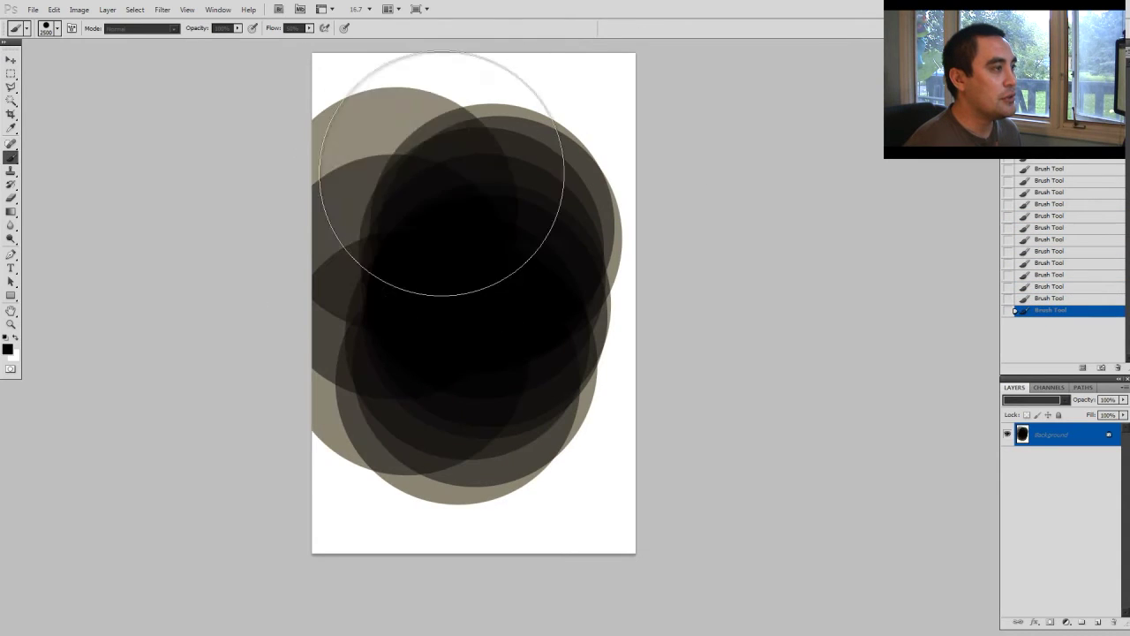
{"action": "left_click", "coordinate": [440, 173]}
{"action": "left_click", "coordinate": [514, 162]}
{"action": "left_click", "coordinate": [547, 180]}
{"action": "left_click", "coordinate": [531, 303]}
{"action": "left_click", "coordinate": [557, 376]}
{"action": "left_click", "coordinate": [567, 444]}
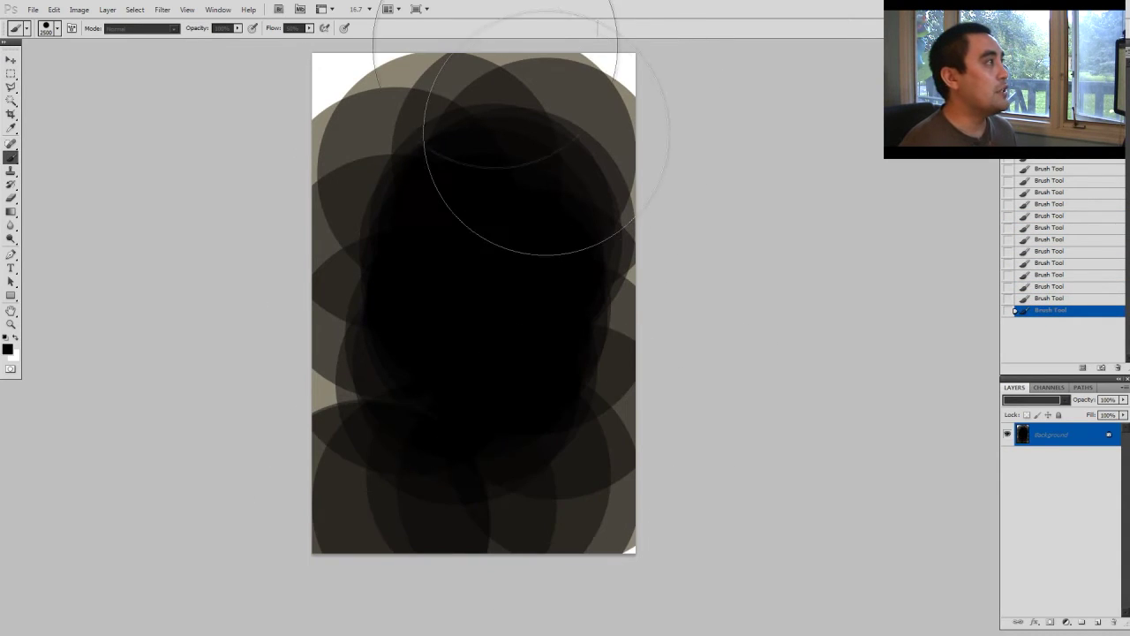
Reduce the brush size to 56 px and paint small dots and short strokes near the canvas's upper-left corner.
{"action": "left_click", "coordinate": [49, 28]}
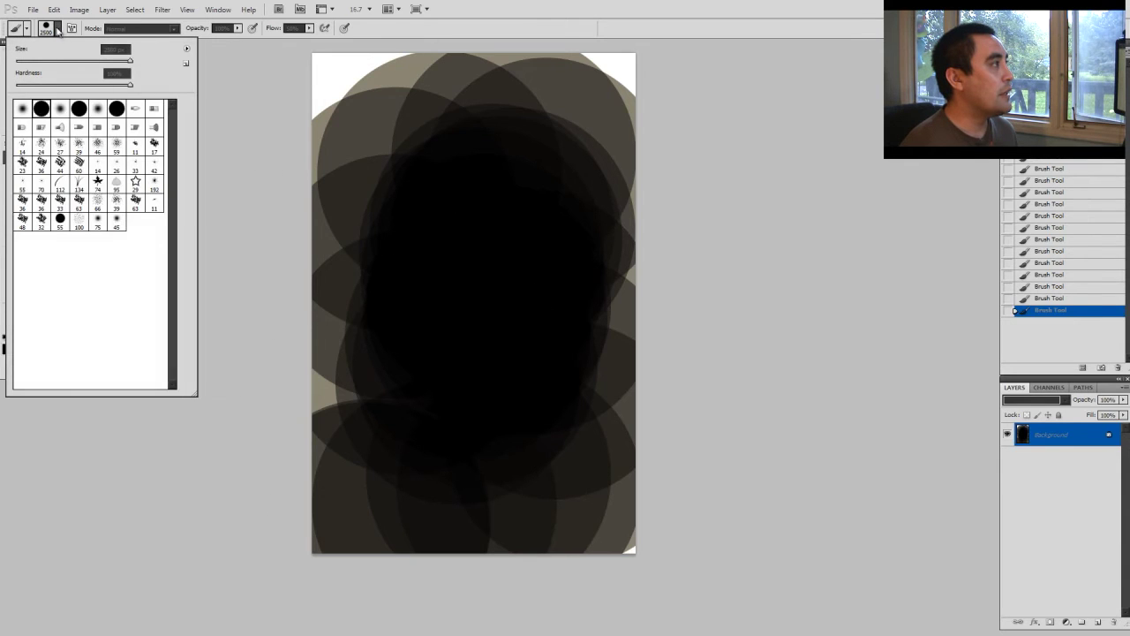
{"action": "left_click_drag", "start_coordinate": [106, 62], "coordinate": [47, 67]}
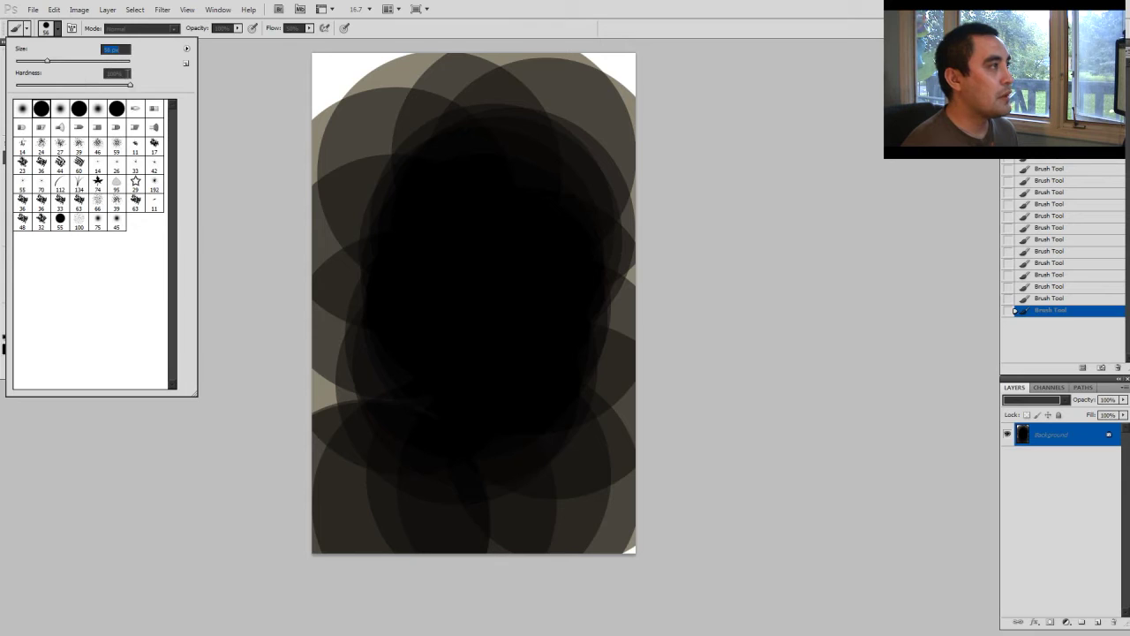
{"action": "left_click", "coordinate": [352, 89]}
{"action": "mouse_move", "coordinate": [345, 80]}
{"action": "left_mouse_down"}
{"action": "mouse_move", "coordinate": [343, 91]}
{"action": "mouse_move", "coordinate": [377, 101]}
{"action": "left_mouse_up"}
{"action": "left_click", "coordinate": [357, 93]}
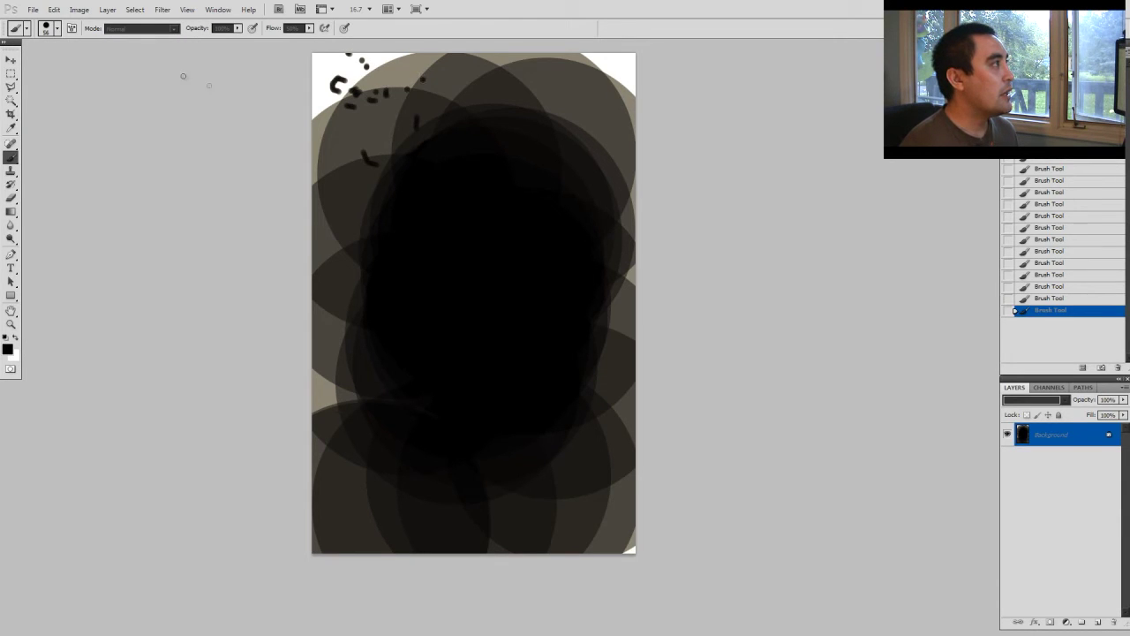
Soften the brush to about 34% hardness, enlarge it to 96 px and paint soft dabs and a stroke in the canvas's white upper-left corner.
{"action": "left_click", "coordinate": [58, 28]}
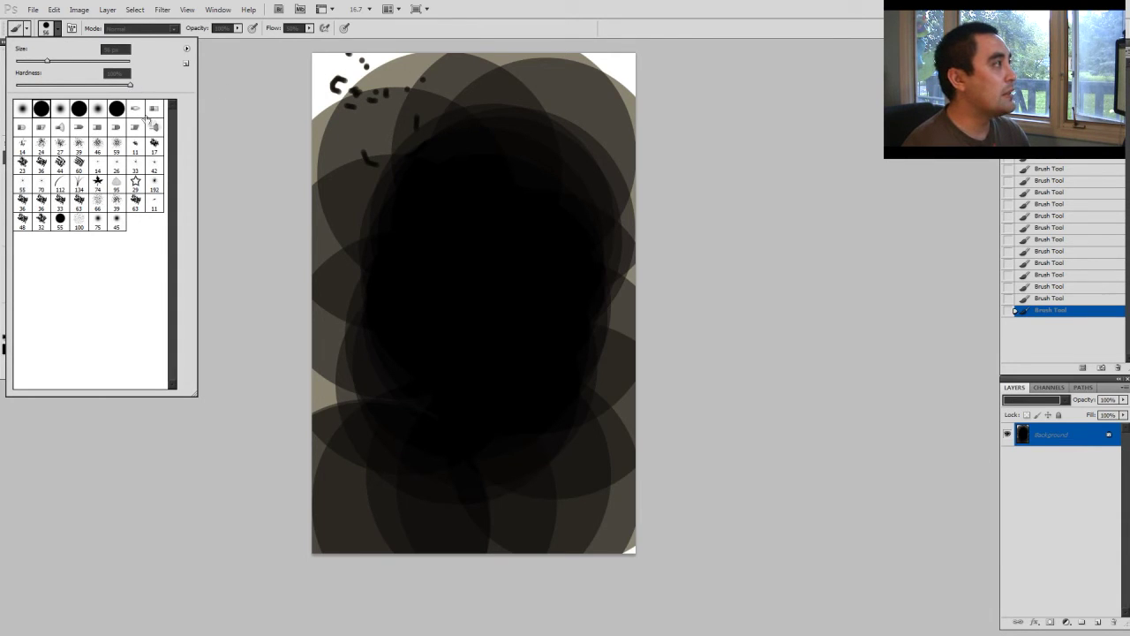
{"action": "left_click_drag", "start_coordinate": [130, 86], "coordinate": [72, 62]}
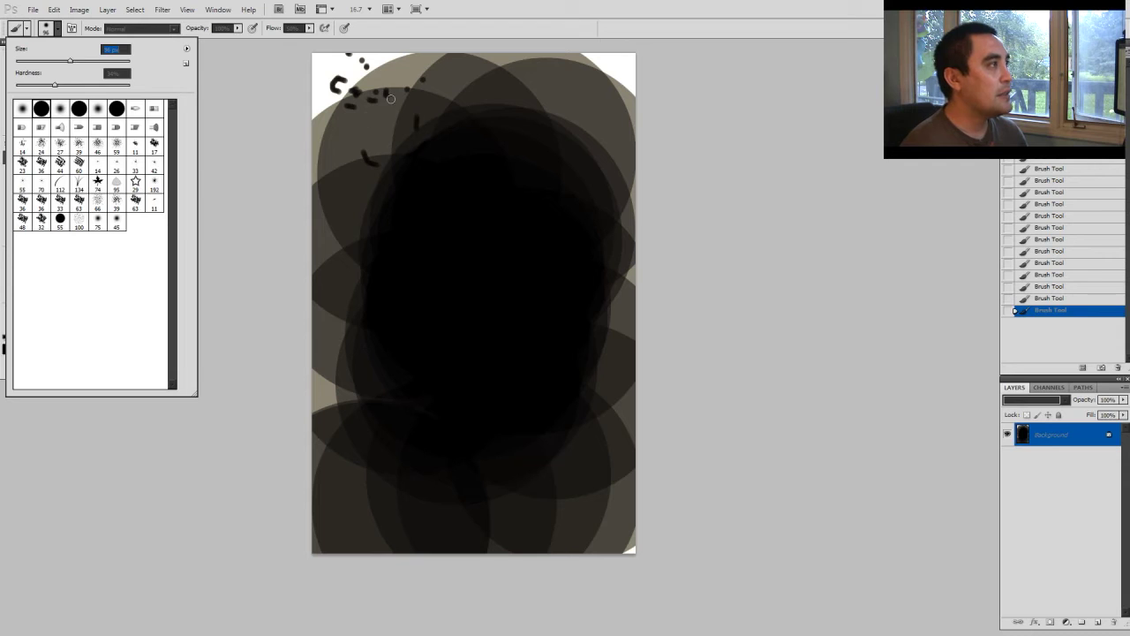
{"action": "left_click", "coordinate": [334, 75]}
{"action": "left_click", "coordinate": [328, 69]}
{"action": "left_click_drag", "start_coordinate": [329, 61], "coordinate": [345, 71]}
{"action": "left_click", "coordinate": [326, 97]}
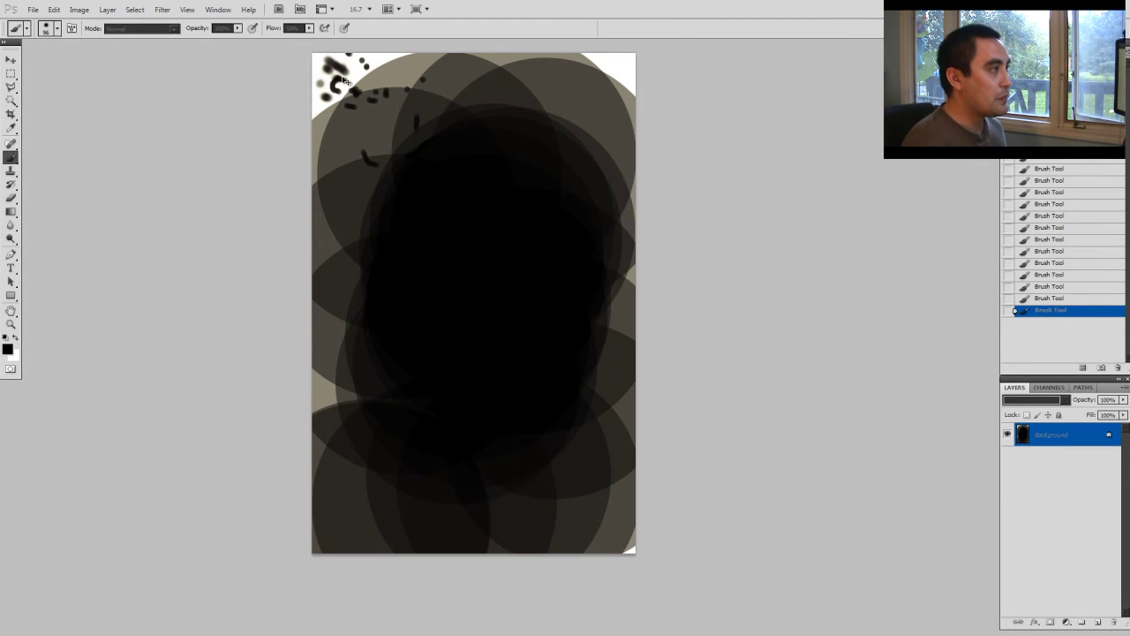
Inspect the brush edges up close and add several single soft dabs among the strokes near the upper-left corner.
{"action": "key", "text": "ctrl+plus"}
{"action": "key", "text": "ctrl+plus"}
{"action": "key", "text": "ctrl+plus"}
{"action": "left_click_drag", "start_coordinate": [273, 188], "coordinate": [414, 379]}
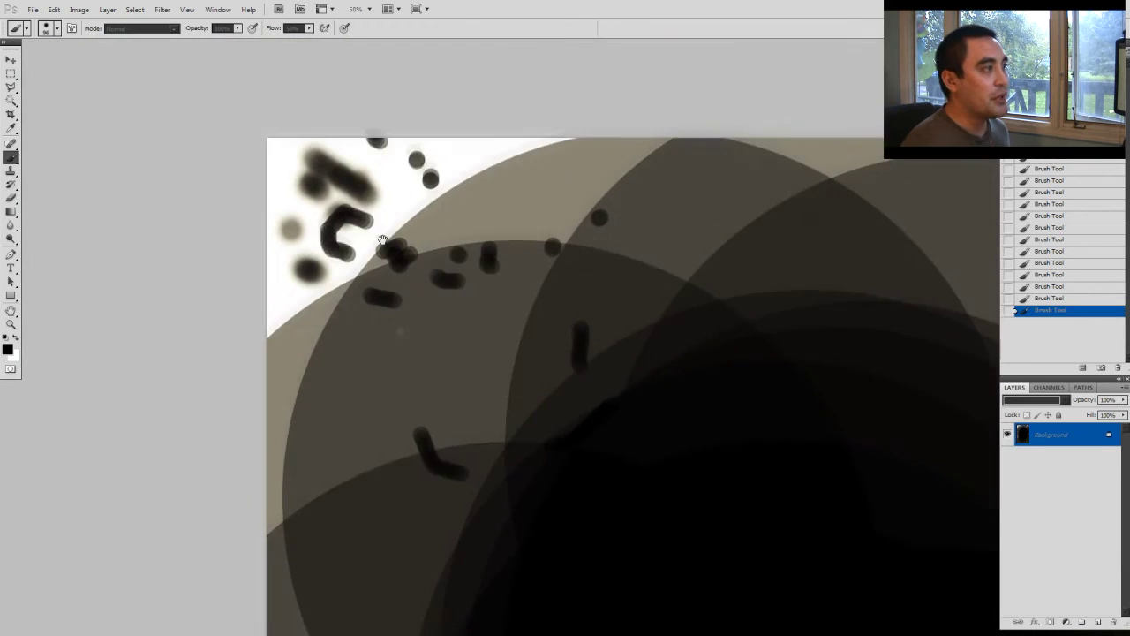
{"action": "scroll", "coordinate": [381, 240], "scroll_direction": "up", "scroll_amount": 1}
{"action": "left_click", "coordinate": [400, 208]}
{"action": "left_click", "coordinate": [458, 164]}
{"action": "left_click", "coordinate": [487, 182]}
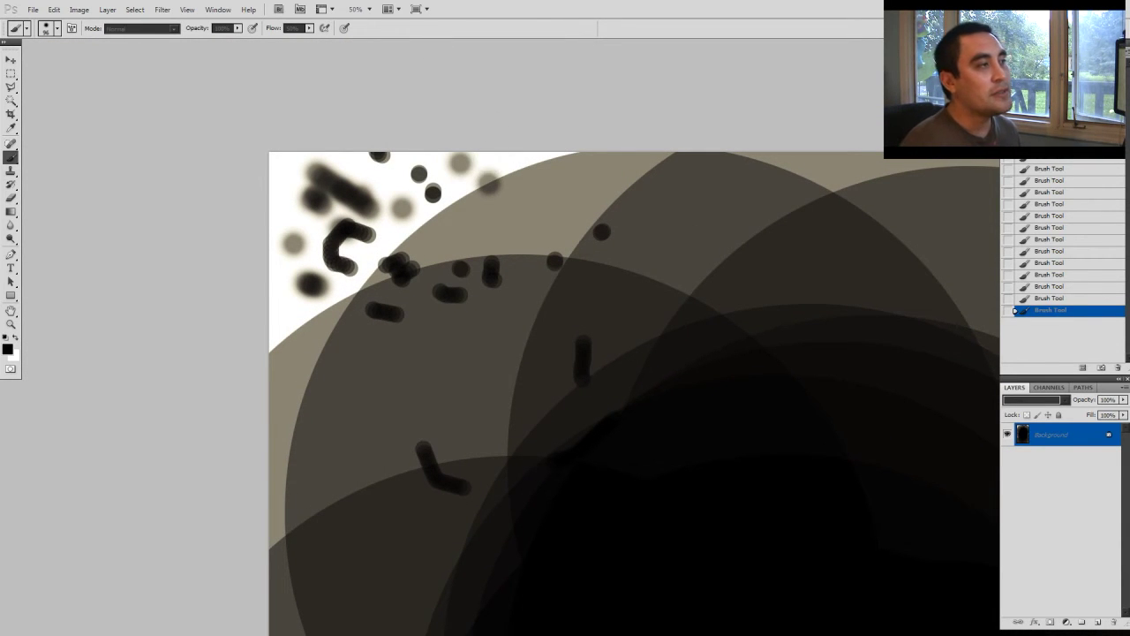
{"action": "left_click", "coordinate": [449, 223]}
Step backward repeatedly through the most recent brush strokes.
{"action": "left_click_drag", "start_coordinate": [774, 201], "coordinate": [728, 145]}
{"action": "key", "text": "ctrl+minus"}
{"action": "key", "text": "ctrl+minus"}
{"action": "key", "text": "ctrl+minus"}
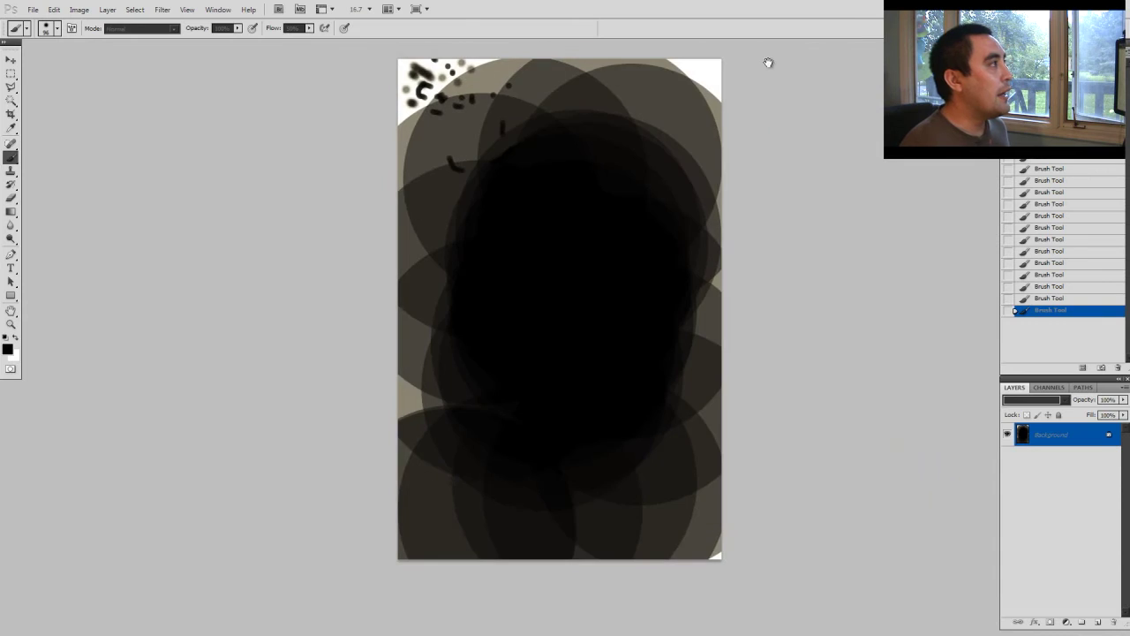
{"action": "left_click_drag", "start_coordinate": [497, 209], "coordinate": [505, 257]}
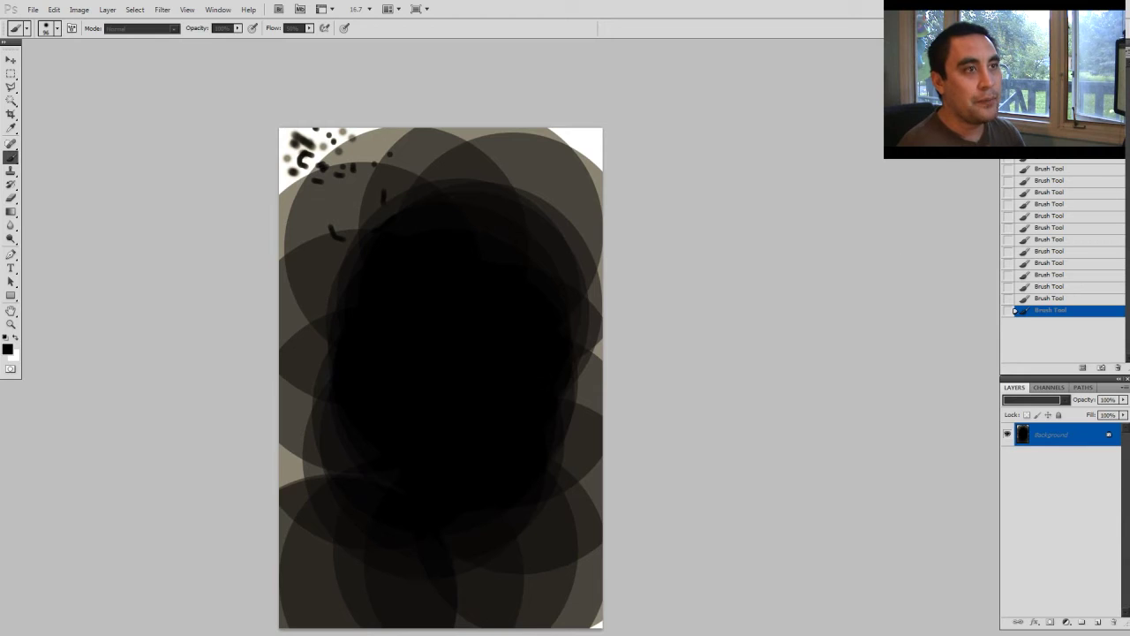
{"action": "key", "text": "ctrl+alt+z"}
{"action": "key", "text": "ctrl+alt+z"}
{"action": "key", "text": "ctrl+alt+z"}
{"action": "key", "text": "ctrl+alt+z"}
{"action": "key", "text": "ctrl+alt+z"}
{"action": "key", "text": "ctrl+alt+z"}
{"action": "key", "text": "ctrl+alt+z"}
{"action": "key", "text": "ctrl+alt+z"}
{"action": "key", "text": "ctrl+alt+z"}
{"action": "key", "text": "ctrl+alt+z"}
{"action": "key", "text": "ctrl+alt+z"}
{"action": "key", "text": "ctrl+alt+z"}
{"action": "key", "text": "ctrl+alt+z"}
{"action": "key", "text": "ctrl+alt+z"}
Jump between earlier and later brush states in the history and return to the latest one.
{"action": "left_click", "coordinate": [1056, 181]}
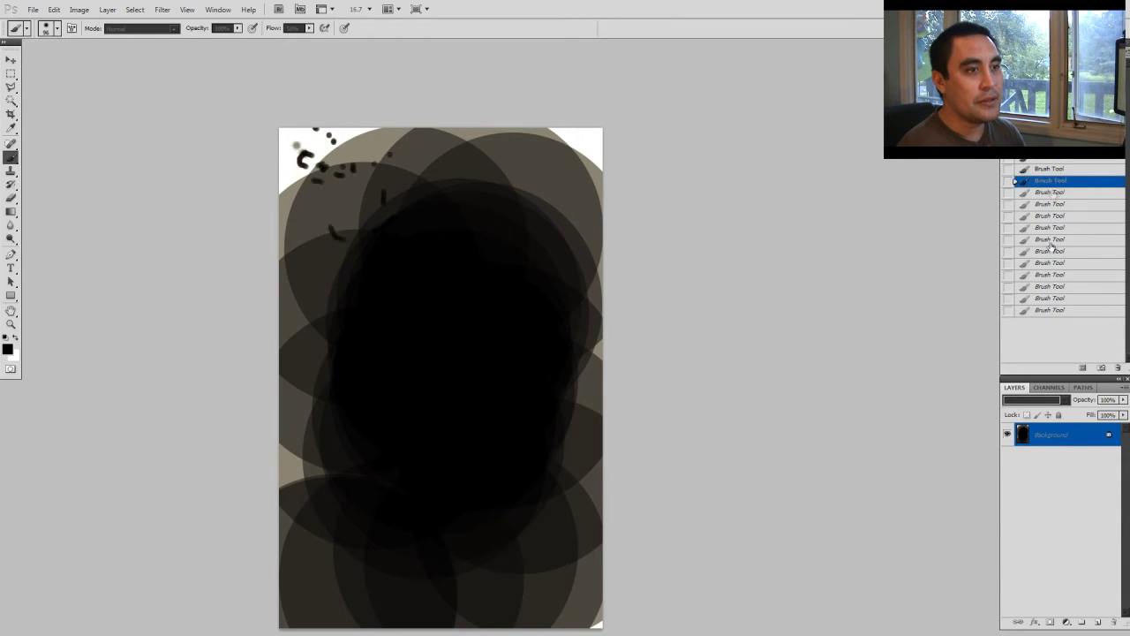
{"action": "left_click", "coordinate": [1054, 276]}
{"action": "left_click", "coordinate": [1057, 310]}
{"action": "left_click", "coordinate": [1060, 263]}
{"action": "left_click", "coordinate": [1065, 204]}
{"action": "left_click", "coordinate": [1065, 181]}
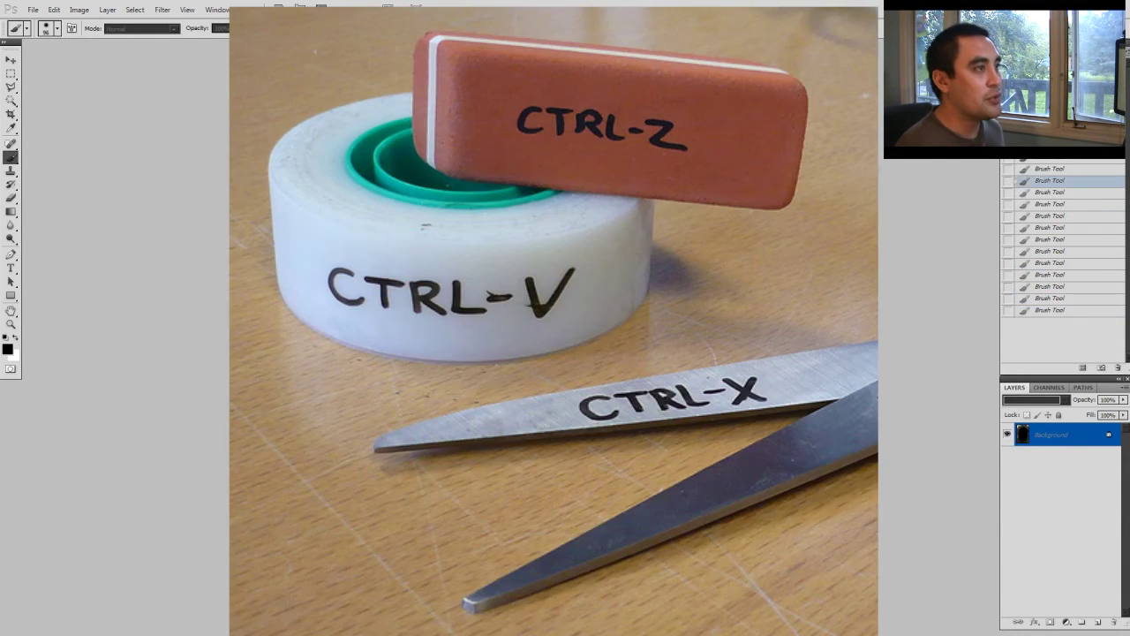
{"action": "left_click", "coordinate": [1065, 157]}
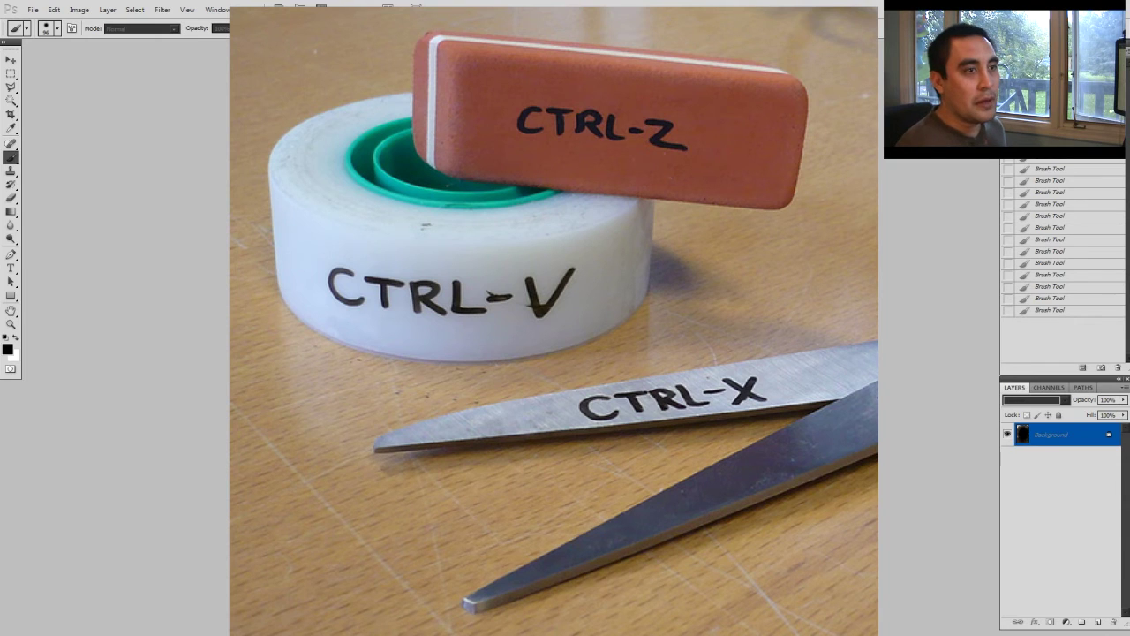
{"action": "left_click", "coordinate": [1057, 311]}
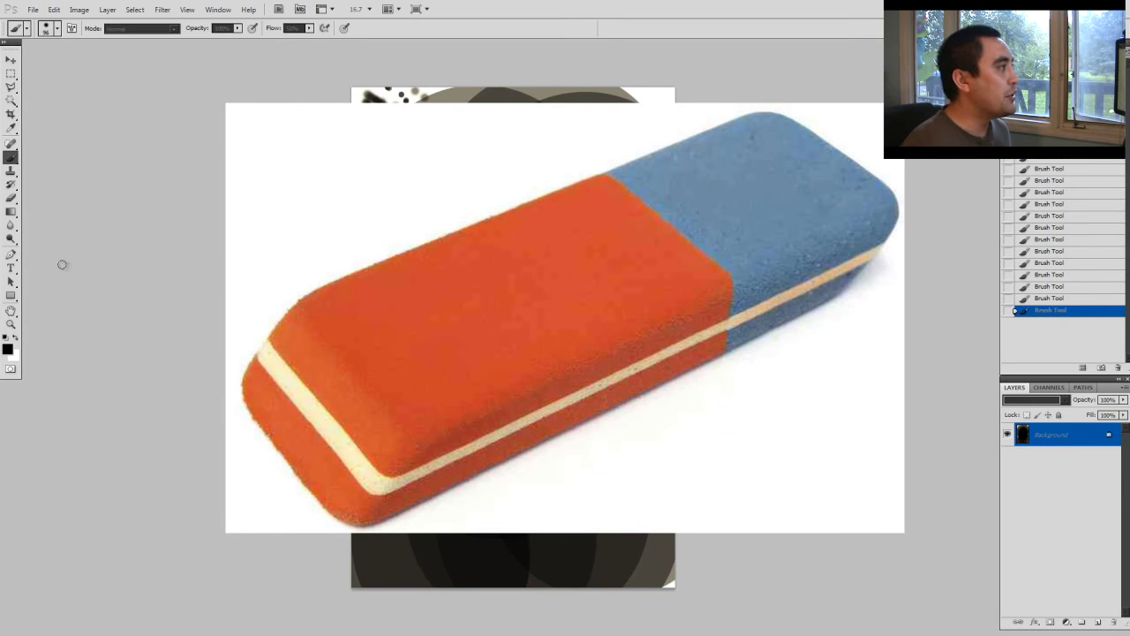
Switch to the Eraser tool and look through its brush tips and tool presets.
{"action": "left_click", "coordinate": [12, 199]}
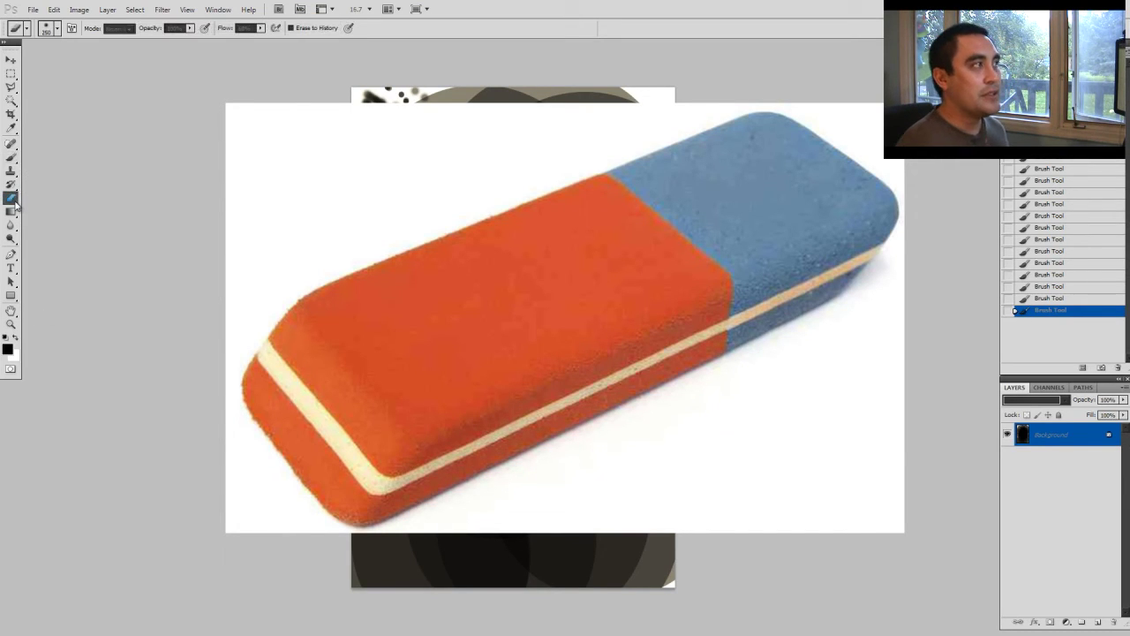
{"action": "left_click_drag", "start_coordinate": [204, 195], "coordinate": [219, 194]}
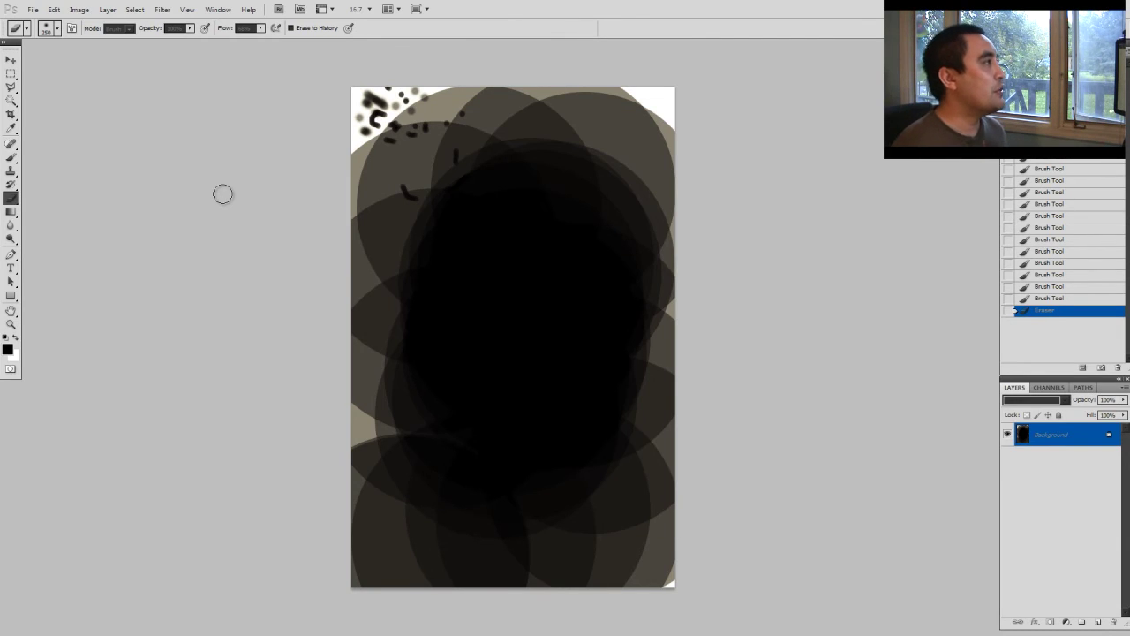
{"action": "left_click", "coordinate": [58, 28]}
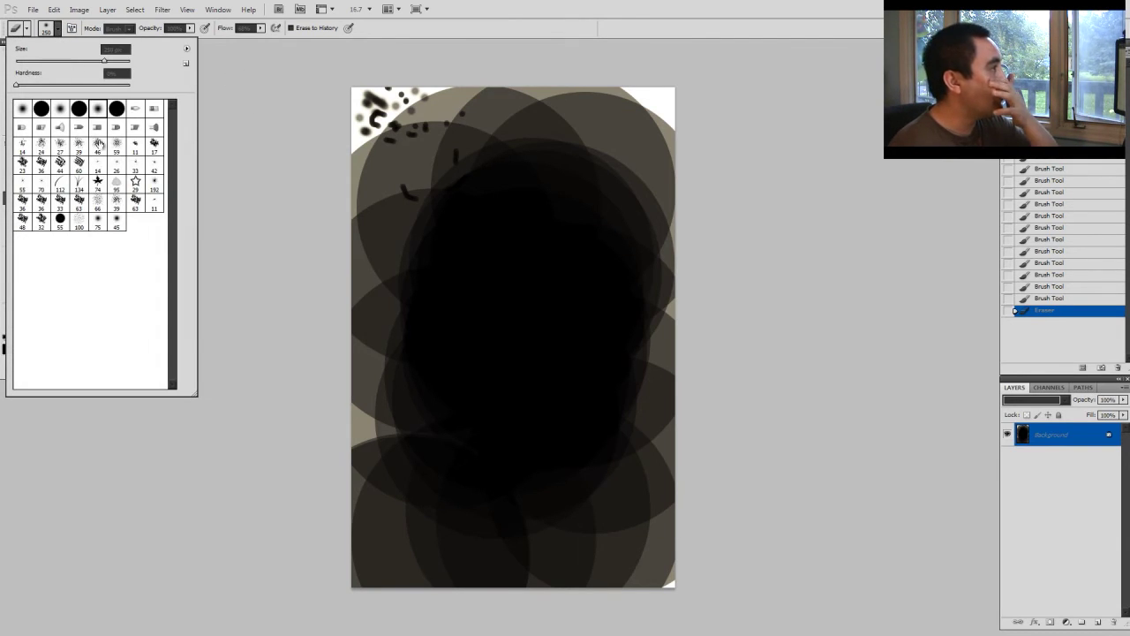
{"action": "left_click", "coordinate": [27, 28]}
{"action": "left_click", "coordinate": [230, 89]}
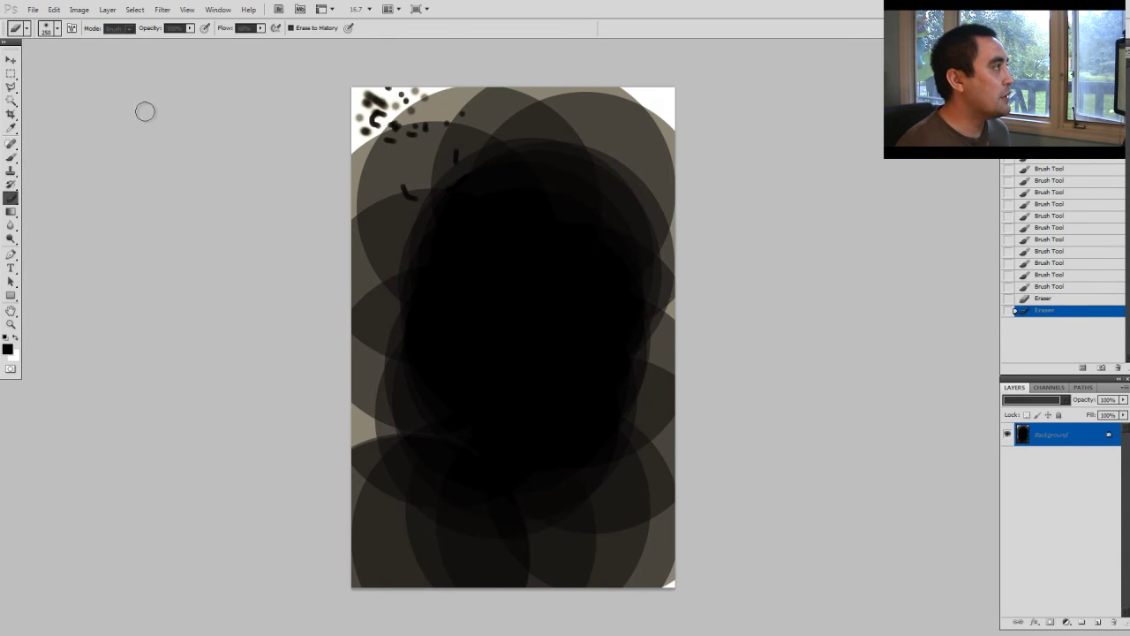
{"action": "left_click", "coordinate": [28, 28]}
{"action": "left_click", "coordinate": [229, 95]}
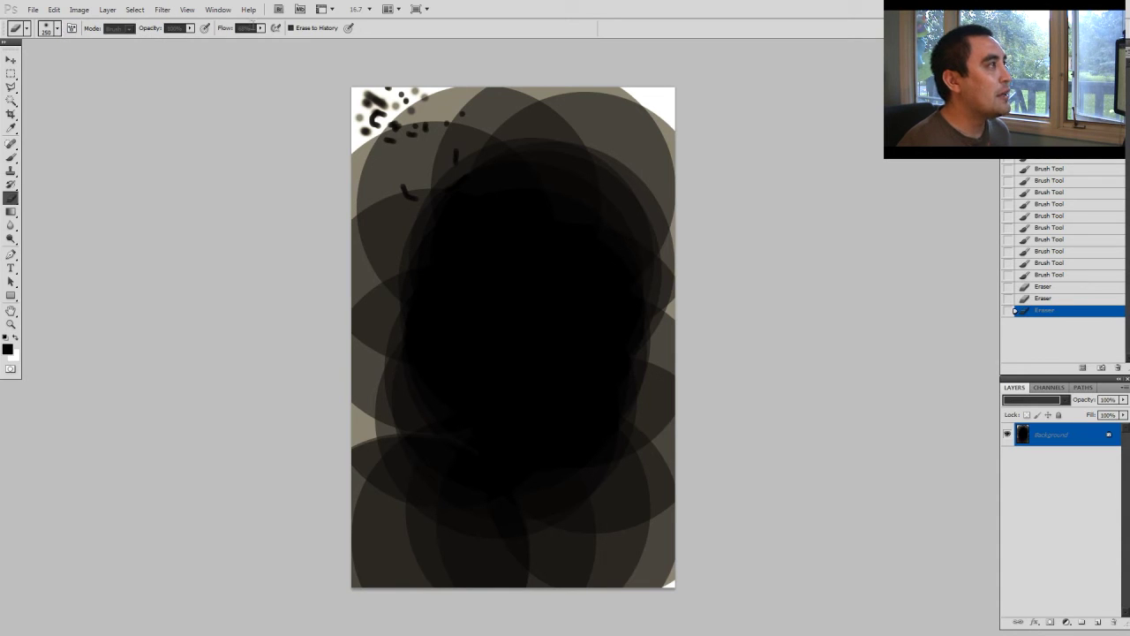
Raise the Eraser's flow to full and test it once near the canvas's upper-left corner.
{"action": "left_click", "coordinate": [261, 28]}
{"action": "left_click_drag", "start_coordinate": [261, 42], "coordinate": [280, 41]}
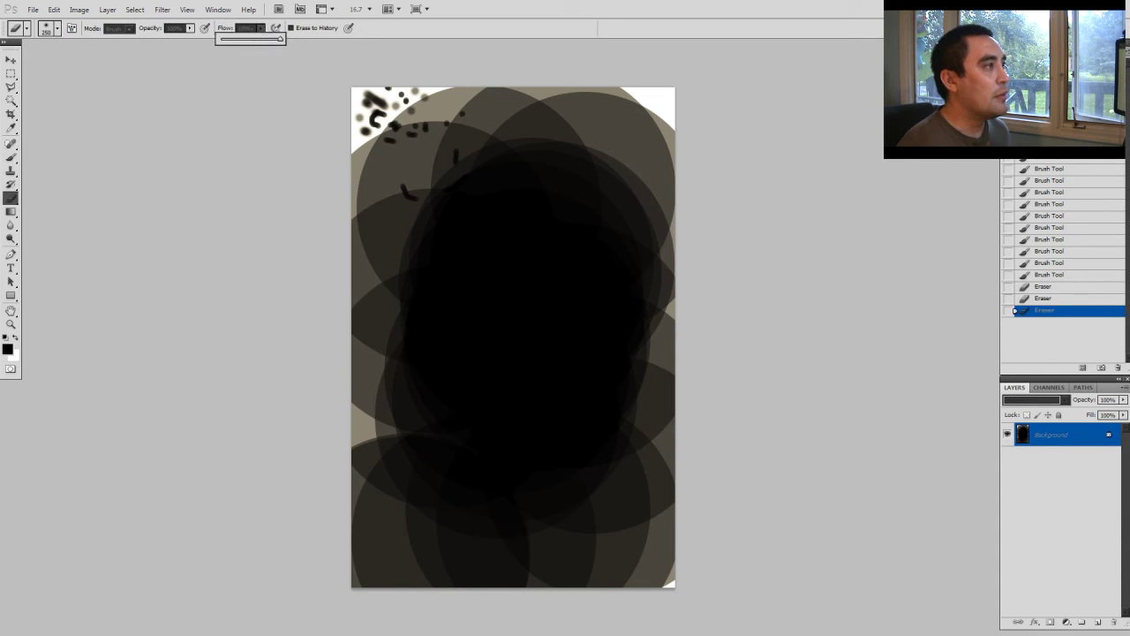
{"action": "left_click", "coordinate": [361, 115]}
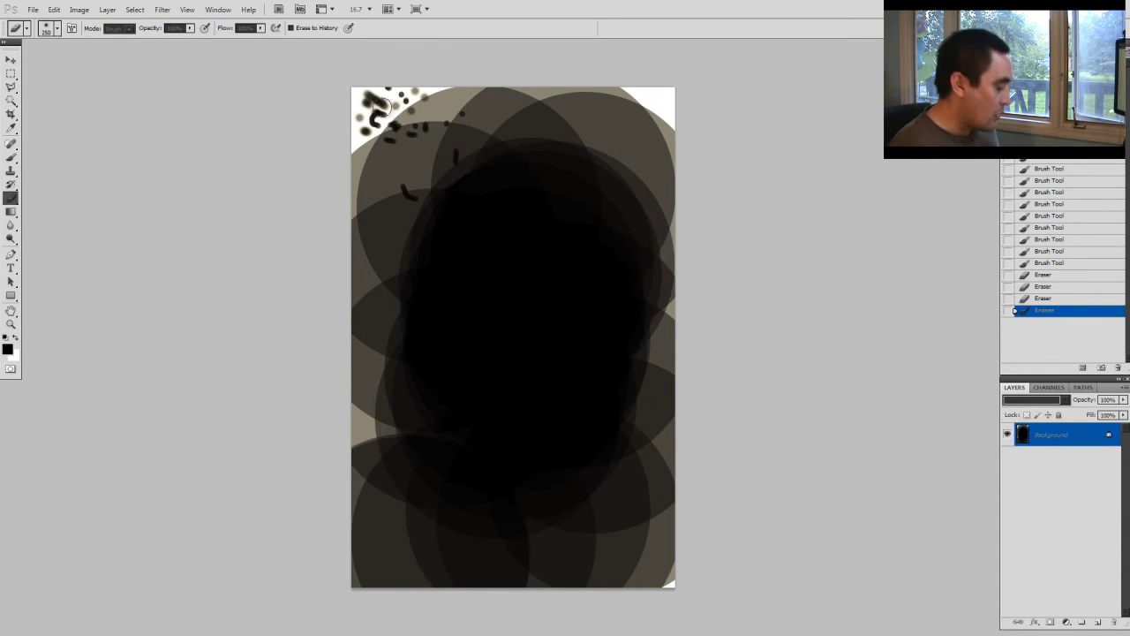
Lower the Eraser's opacity and flow to under a quarter and enlarge its soft tip to 1000 px.
{"action": "left_click", "coordinate": [190, 28]}
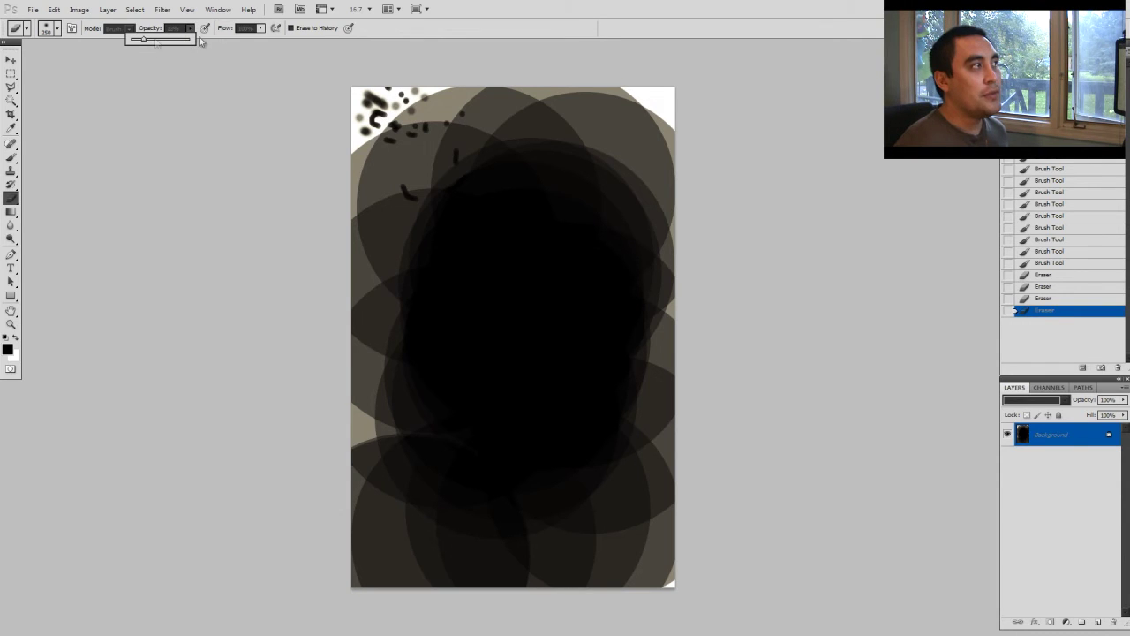
{"action": "left_click", "coordinate": [262, 29]}
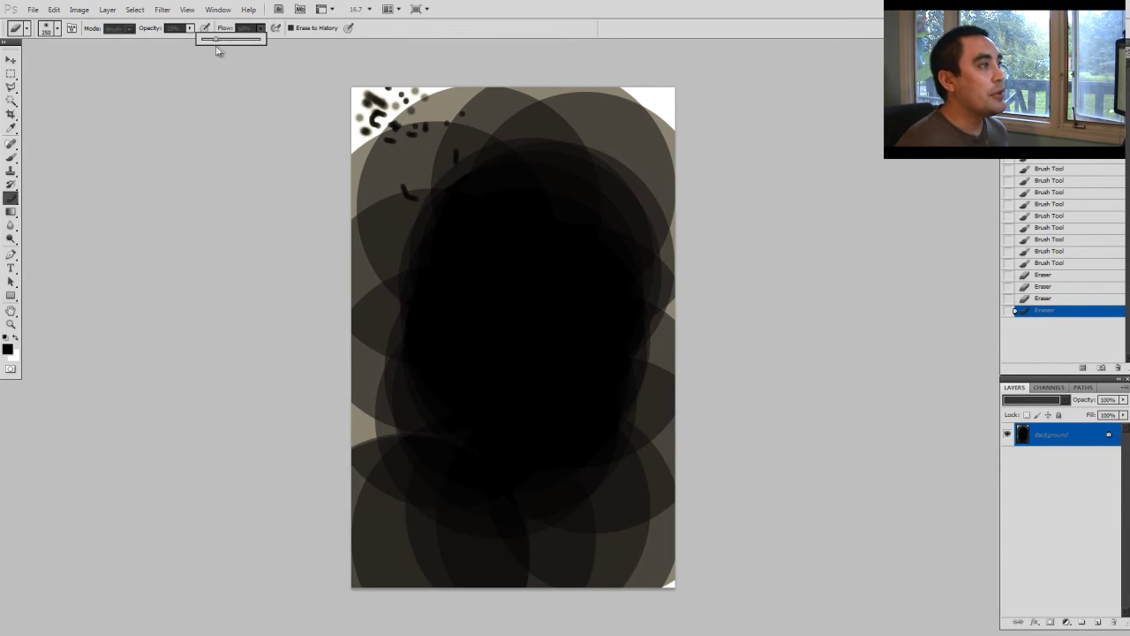
{"action": "key", "text": "bracketright"}
{"action": "key", "text": "bracketright"}
{"action": "key", "text": "bracketright"}
{"action": "key", "text": "bracketright"}
{"action": "key", "text": "bracketright"}
{"action": "key", "text": "bracketright"}
{"action": "key", "text": "bracketright"}
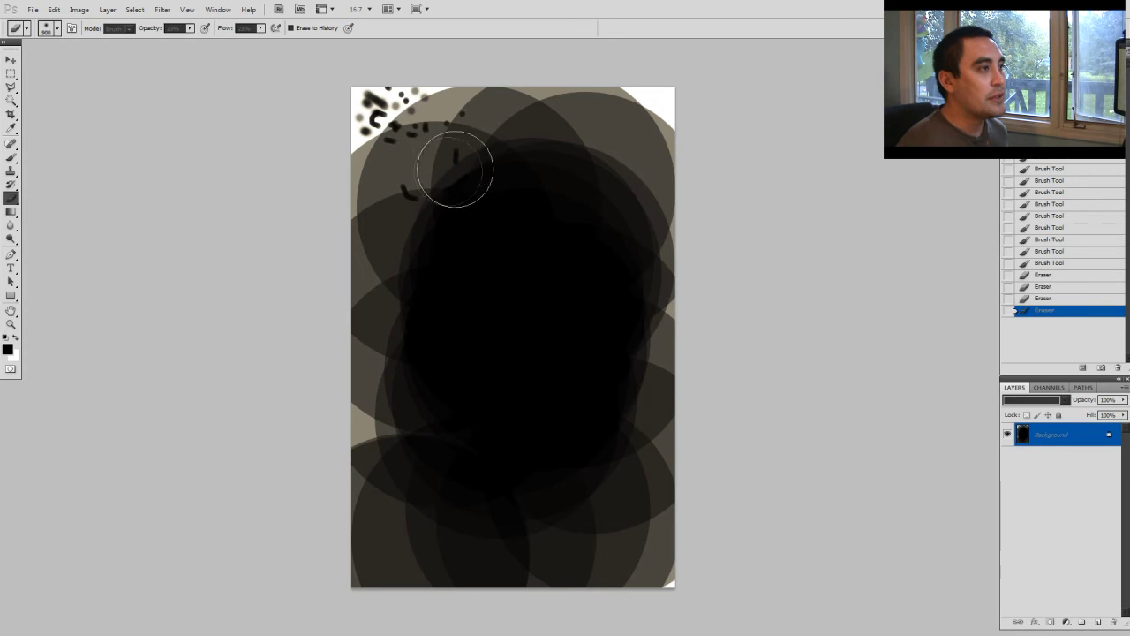
{"action": "key", "text": "bracketright"}
Gradually lighten the black central area of the canvas with overlapping soft eraser strokes.
{"action": "mouse_move", "coordinate": [480, 152]}
{"action": "left_mouse_down"}
{"action": "mouse_move", "coordinate": [462, 274]}
{"action": "mouse_move", "coordinate": [505, 212]}
{"action": "left_mouse_up"}
{"action": "left_click_drag", "start_coordinate": [504, 257], "coordinate": [536, 181]}
{"action": "mouse_move", "coordinate": [536, 181]}
{"action": "left_mouse_down"}
{"action": "mouse_move", "coordinate": [537, 351]}
{"action": "mouse_move", "coordinate": [532, 233]}
{"action": "mouse_move", "coordinate": [527, 375]}
{"action": "left_mouse_up"}
{"action": "mouse_move", "coordinate": [523, 372]}
{"action": "left_mouse_down"}
{"action": "mouse_move", "coordinate": [484, 362]}
{"action": "mouse_move", "coordinate": [447, 186]}
{"action": "mouse_move", "coordinate": [518, 375]}
{"action": "mouse_move", "coordinate": [458, 159]}
{"action": "mouse_move", "coordinate": [483, 143]}
{"action": "mouse_move", "coordinate": [566, 361]}
{"action": "mouse_move", "coordinate": [607, 159]}
{"action": "mouse_move", "coordinate": [588, 389]}
{"action": "mouse_move", "coordinate": [613, 49]}
{"action": "mouse_move", "coordinate": [560, 332]}
{"action": "mouse_move", "coordinate": [446, 260]}
{"action": "mouse_move", "coordinate": [458, 316]}
{"action": "mouse_move", "coordinate": [508, 414]}
{"action": "mouse_move", "coordinate": [538, 218]}
{"action": "mouse_move", "coordinate": [557, 456]}
{"action": "mouse_move", "coordinate": [569, 127]}
{"action": "mouse_move", "coordinate": [586, 357]}
{"action": "mouse_move", "coordinate": [600, 306]}
{"action": "left_mouse_up"}
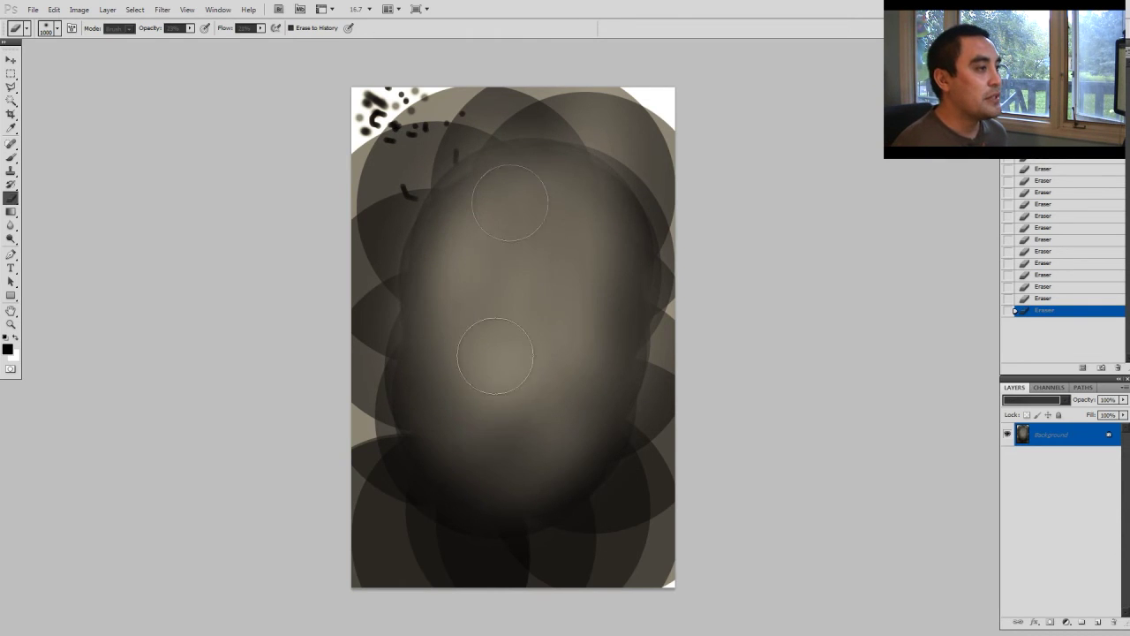
{"action": "mouse_move", "coordinate": [494, 355]}
{"action": "left_mouse_down"}
{"action": "mouse_move", "coordinate": [469, 400]}
{"action": "mouse_move", "coordinate": [483, 268]}
{"action": "mouse_move", "coordinate": [558, 181]}
{"action": "mouse_move", "coordinate": [543, 223]}
{"action": "mouse_move", "coordinate": [582, 332]}
{"action": "mouse_move", "coordinate": [471, 425]}
{"action": "mouse_move", "coordinate": [520, 320]}
{"action": "left_mouse_up"}
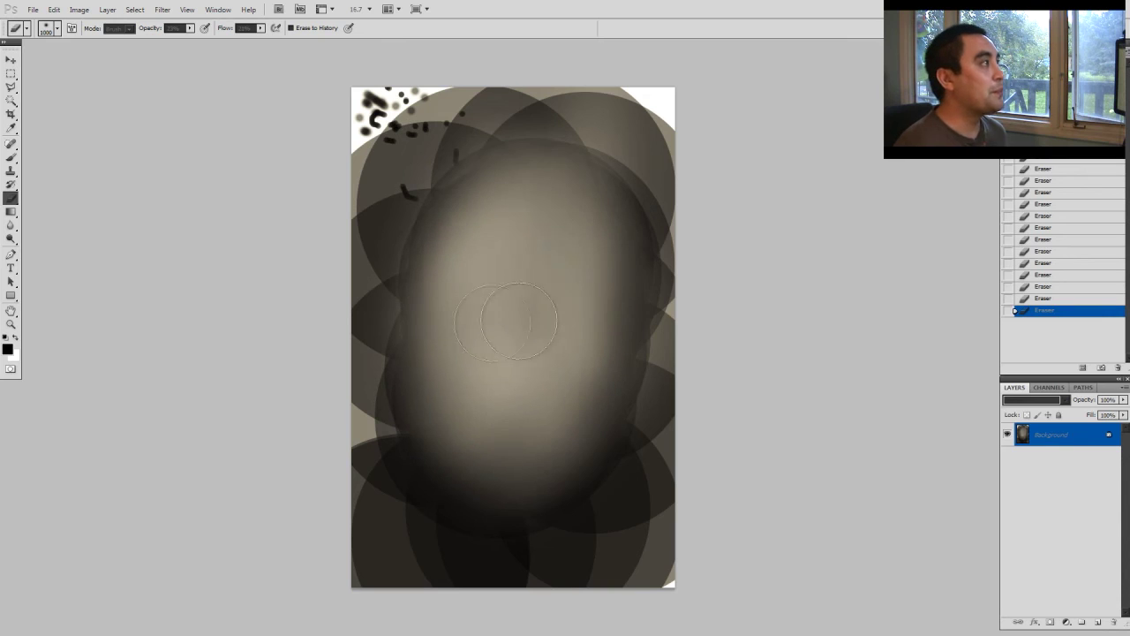
Set the Eraser's opacity and flow to 100% and erase one vertical band through the full height of the canvas.
{"action": "left_click", "coordinate": [189, 29]}
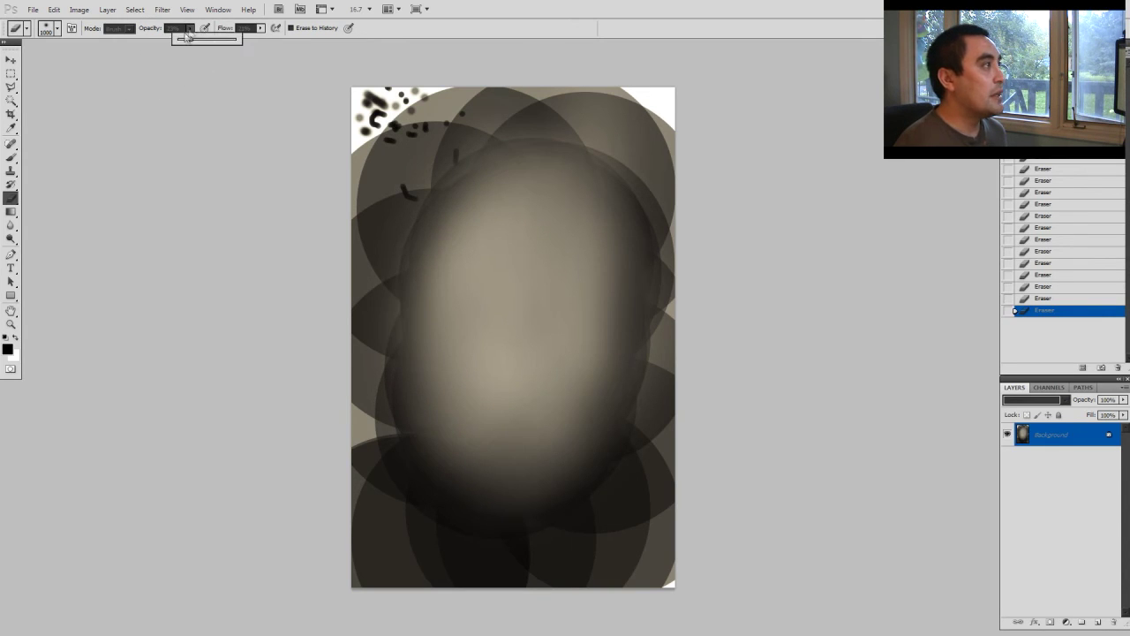
{"action": "left_click", "coordinate": [260, 28]}
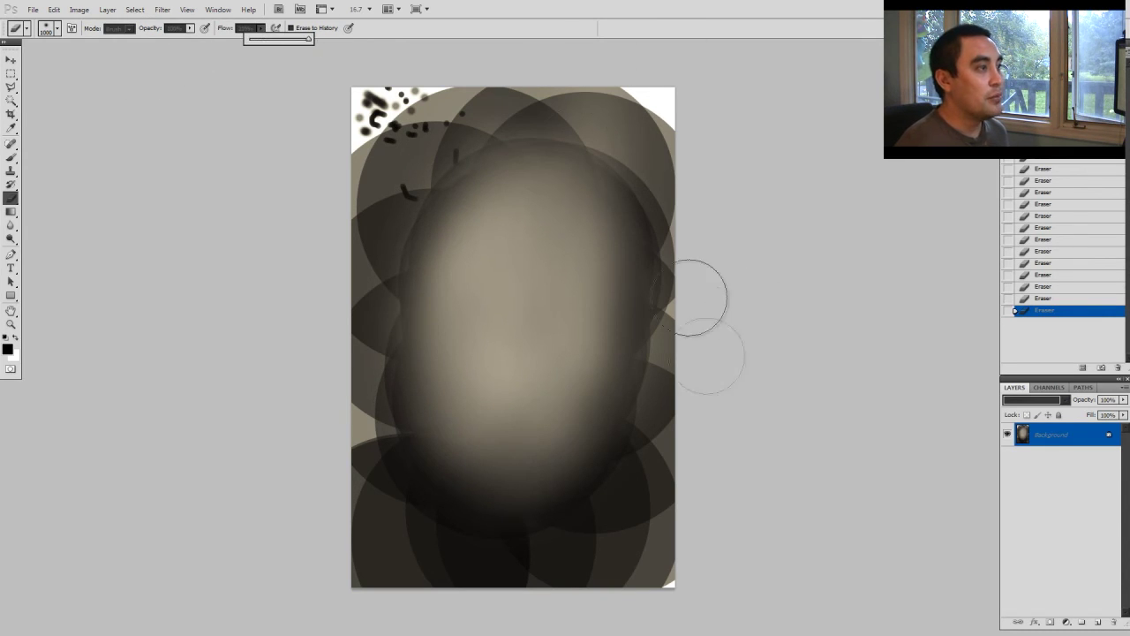
{"action": "left_click_drag", "start_coordinate": [508, 97], "coordinate": [453, 594]}
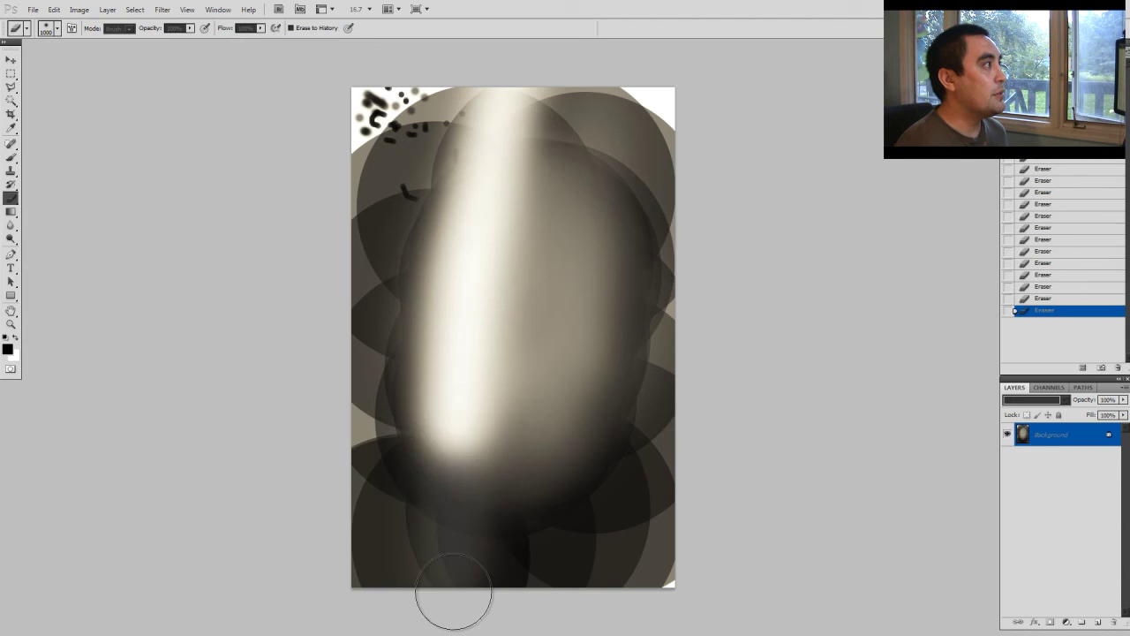
Choose the hard round eraser tip and erase all remaining paint until the canvas is white.
{"action": "left_click", "coordinate": [58, 29]}
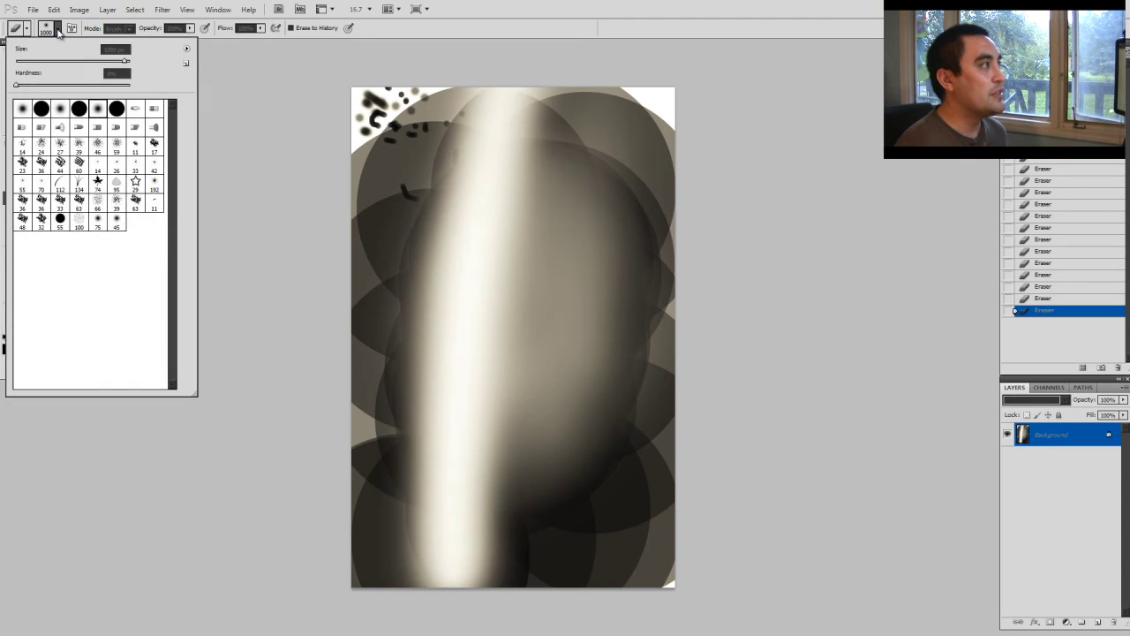
{"action": "left_click", "coordinate": [42, 108]}
{"action": "left_click", "coordinate": [289, 221]}
{"action": "mouse_move", "coordinate": [601, 103]}
{"action": "left_mouse_down"}
{"action": "mouse_move", "coordinate": [569, 367]}
{"action": "mouse_move", "coordinate": [585, 202]}
{"action": "mouse_move", "coordinate": [613, 598]}
{"action": "mouse_move", "coordinate": [665, 177]}
{"action": "mouse_move", "coordinate": [616, 174]}
{"action": "mouse_move", "coordinate": [641, 629]}
{"action": "left_mouse_up"}
{"action": "left_click_drag", "start_coordinate": [542, 53], "coordinate": [505, 633]}
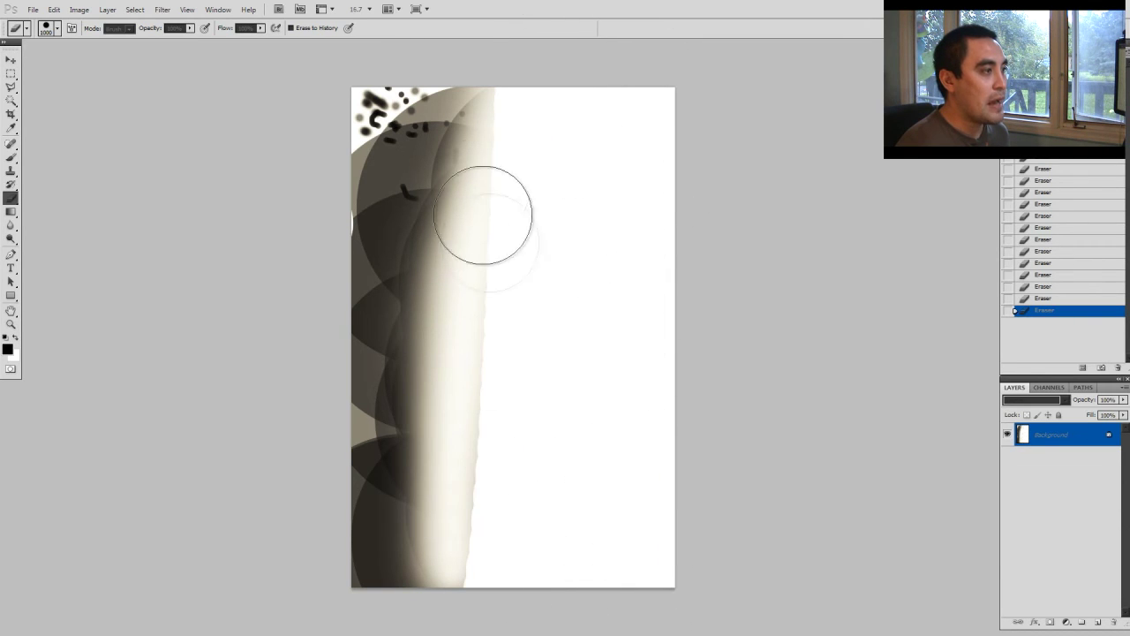
{"action": "mouse_move", "coordinate": [483, 214]}
{"action": "left_mouse_down"}
{"action": "mouse_move", "coordinate": [469, 257]}
{"action": "mouse_move", "coordinate": [396, 62]}
{"action": "mouse_move", "coordinate": [354, 611]}
{"action": "left_mouse_up"}
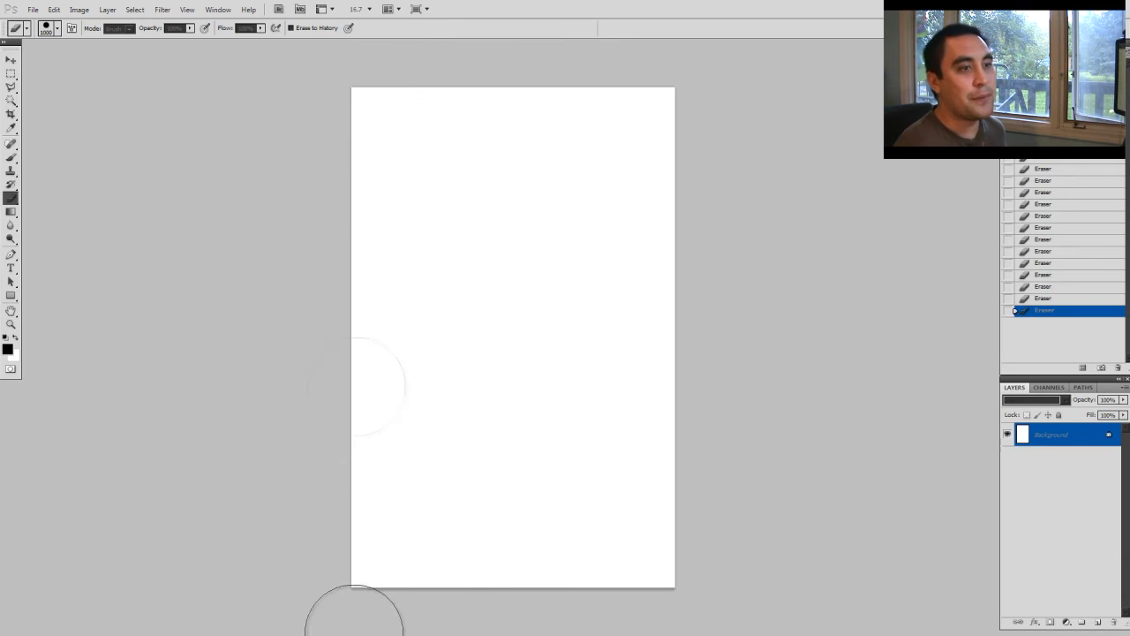
{"action": "key", "text": "space"}
{"action": "left_click_drag", "start_coordinate": [783, 133], "coordinate": [735, 148]}
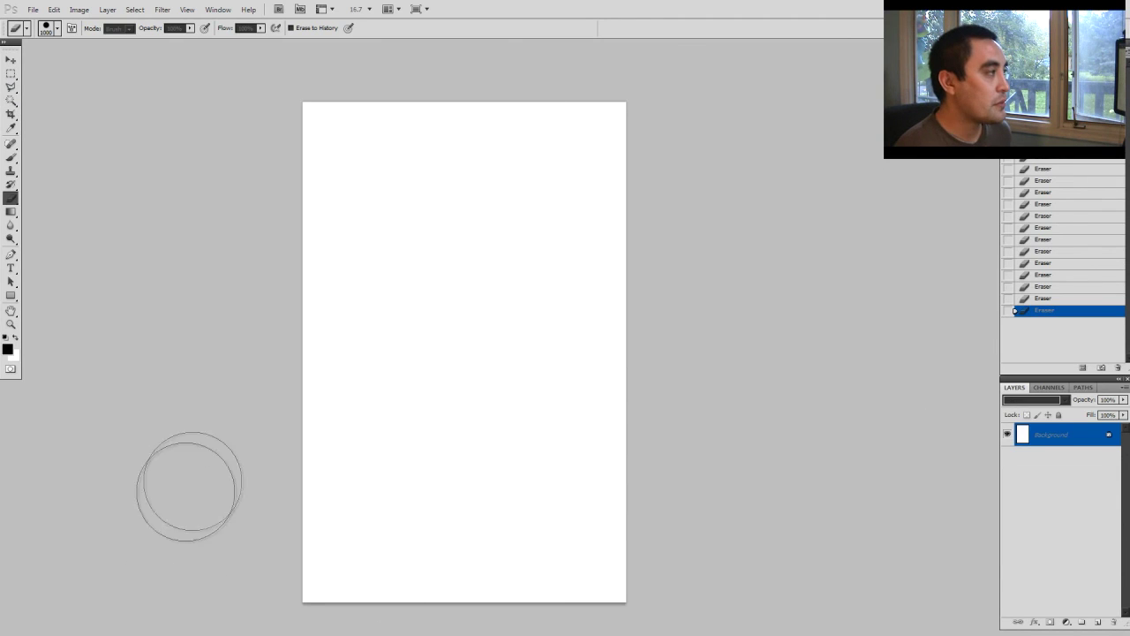
{"action": "mouse_move", "coordinate": [149, 287]}
{"action": "left_mouse_down"}
{"action": "mouse_move", "coordinate": [197, 285]}
{"action": "mouse_move", "coordinate": [157, 295]}
{"action": "left_mouse_up"}
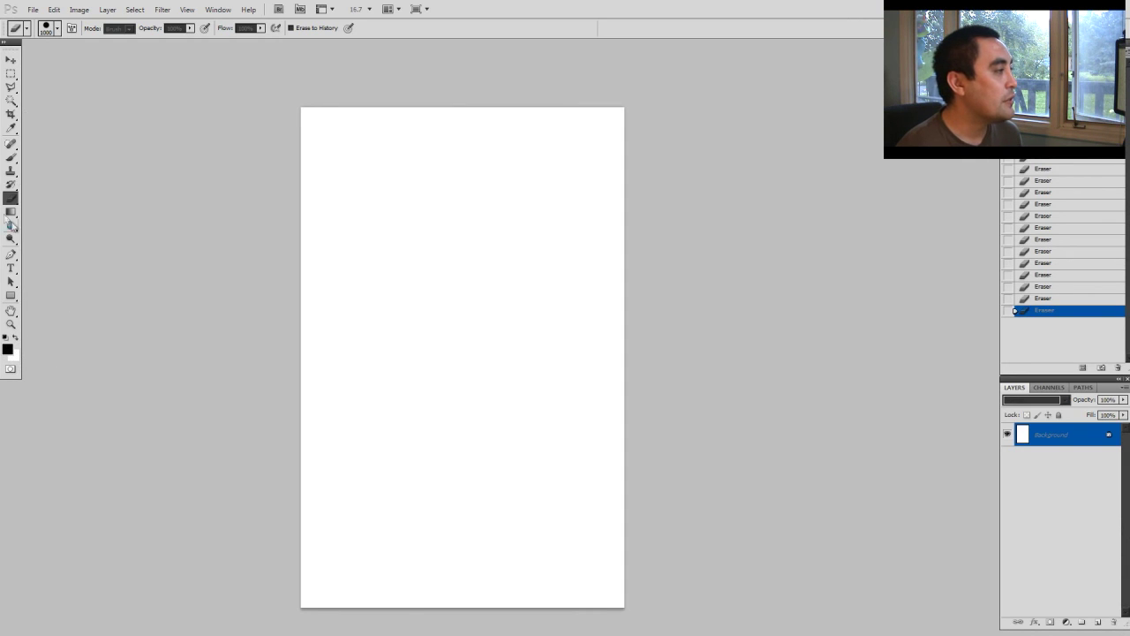
Open the foreground color picker, try green shades, and select a bright orange with R 255, G 132, B 41.
{"action": "left_click", "coordinate": [8, 350]}
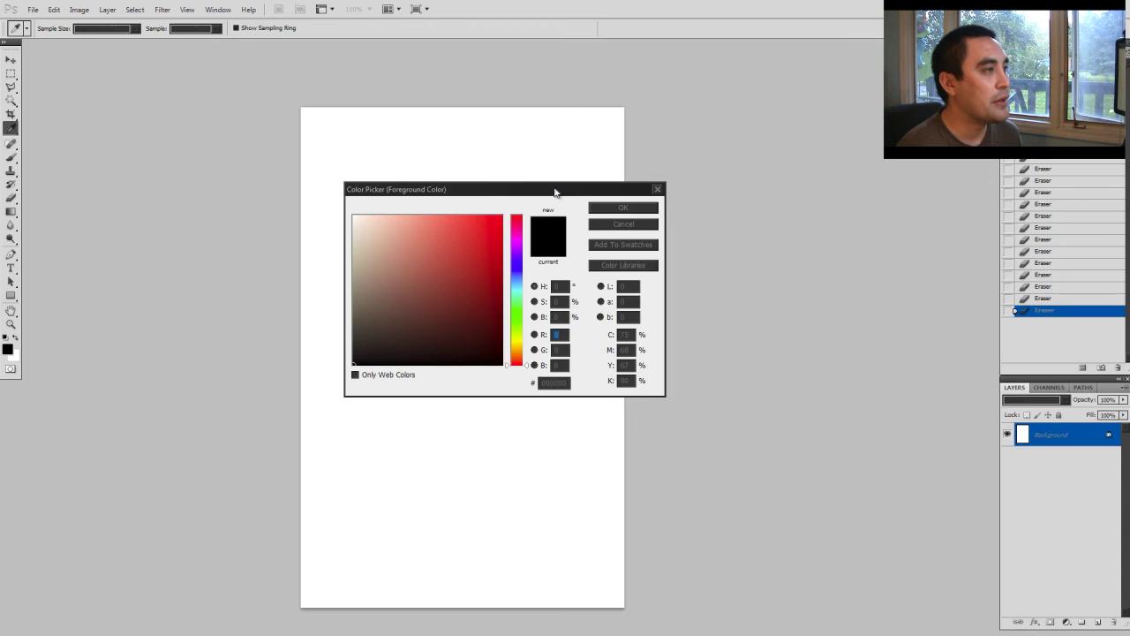
{"action": "left_click_drag", "start_coordinate": [555, 192], "coordinate": [520, 155]}
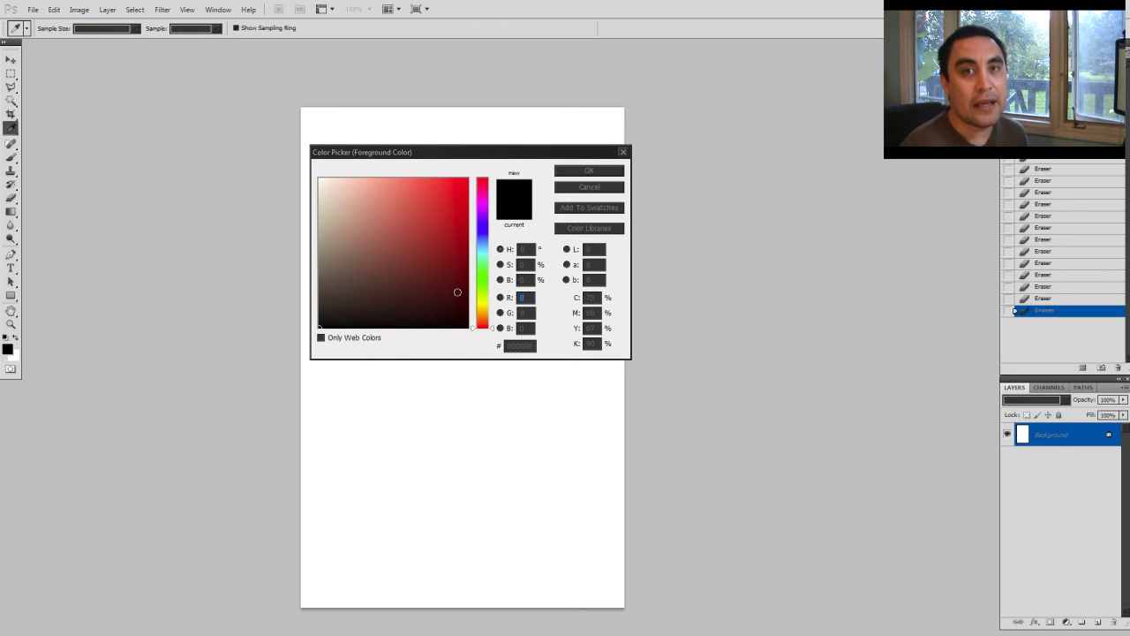
{"action": "mouse_move", "coordinate": [421, 199]}
{"action": "left_mouse_down"}
{"action": "mouse_move", "coordinate": [401, 231]}
{"action": "mouse_move", "coordinate": [448, 226]}
{"action": "mouse_move", "coordinate": [483, 286]}
{"action": "left_mouse_up"}
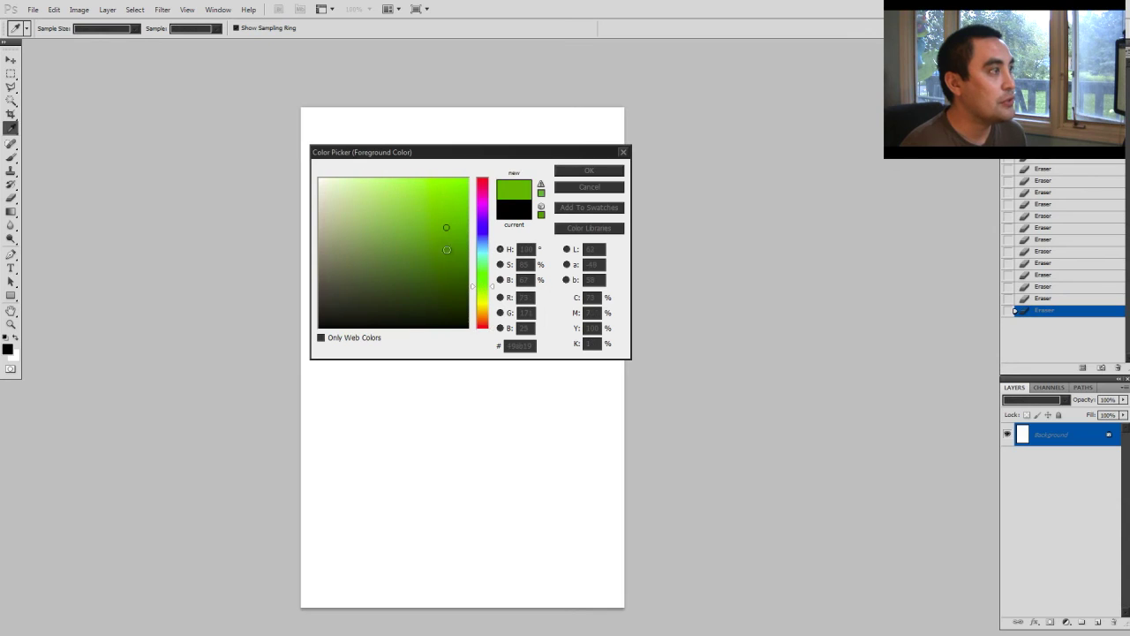
{"action": "mouse_move", "coordinate": [389, 208]}
{"action": "left_mouse_down"}
{"action": "mouse_move", "coordinate": [433, 220]}
{"action": "mouse_move", "coordinate": [399, 254]}
{"action": "mouse_move", "coordinate": [396, 215]}
{"action": "mouse_move", "coordinate": [370, 192]}
{"action": "left_mouse_up"}
{"action": "left_click_drag", "start_coordinate": [484, 287], "coordinate": [483, 301]}
{"action": "left_click_drag", "start_coordinate": [439, 235], "coordinate": [439, 222]}
{"action": "left_click_drag", "start_coordinate": [483, 295], "coordinate": [484, 316]}
{"action": "mouse_move", "coordinate": [455, 247]}
{"action": "left_mouse_down"}
{"action": "mouse_move", "coordinate": [449, 176]}
{"action": "mouse_move", "coordinate": [431, 167]}
{"action": "left_mouse_up"}
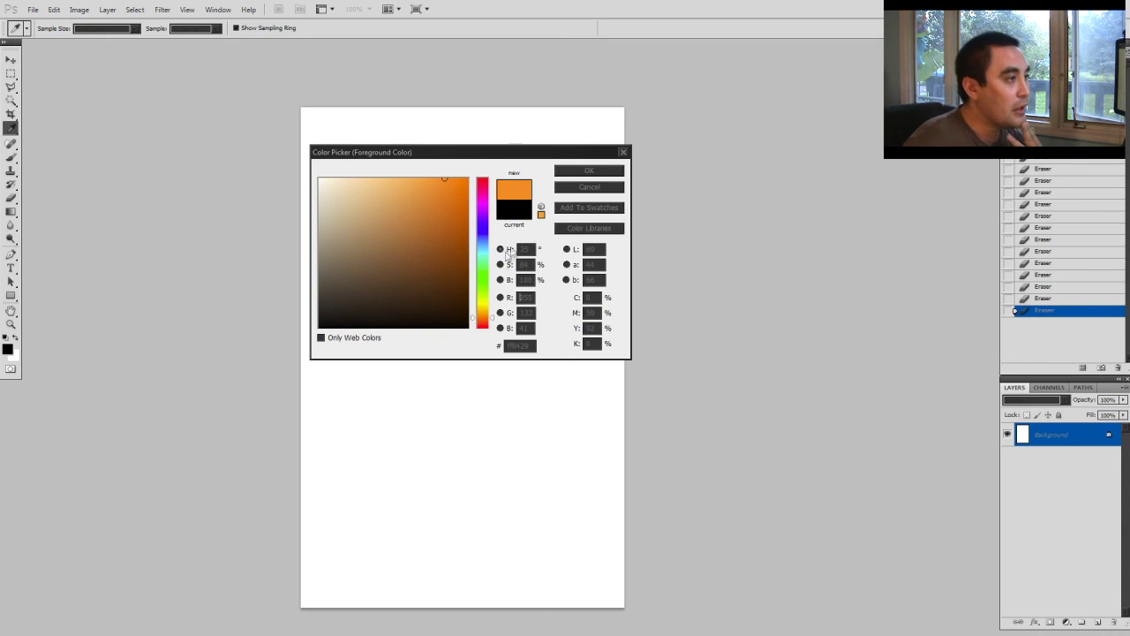
Compare how the color field and slider look when based on saturation, brightness, hue and the red, green and blue components.
{"action": "left_click", "coordinate": [500, 265]}
{"action": "left_click", "coordinate": [501, 280]}
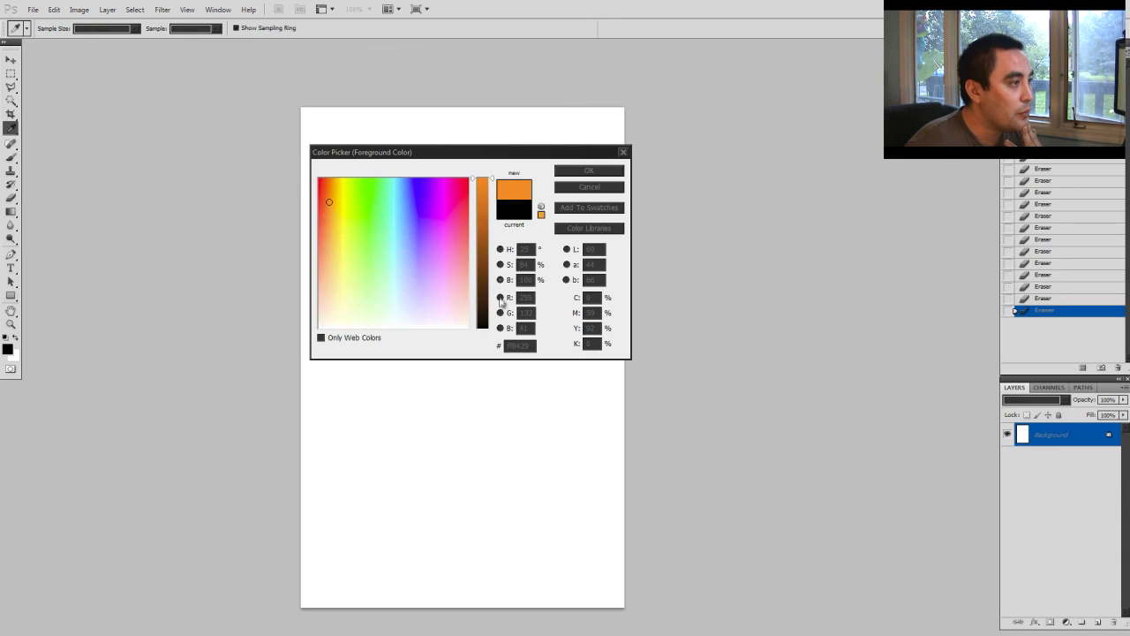
{"action": "left_click", "coordinate": [500, 298]}
{"action": "left_click", "coordinate": [501, 313]}
{"action": "left_click", "coordinate": [501, 328]}
{"action": "left_click", "coordinate": [500, 297]}
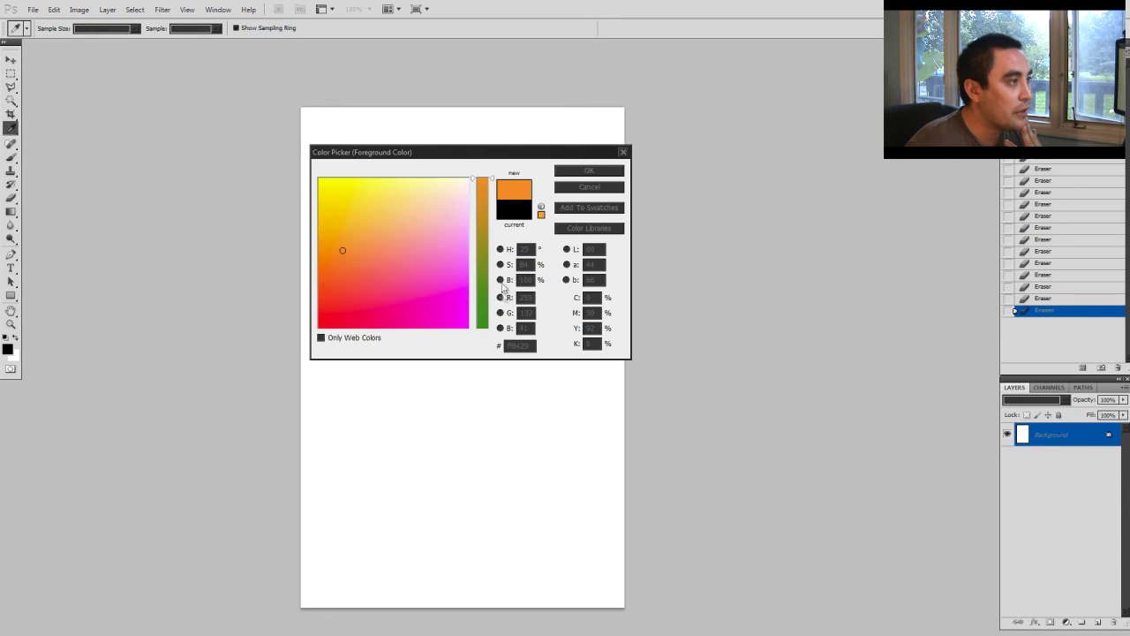
{"action": "left_click", "coordinate": [500, 280]}
{"action": "left_click", "coordinate": [501, 265]}
{"action": "left_click", "coordinate": [501, 249]}
{"action": "left_click", "coordinate": [501, 264]}
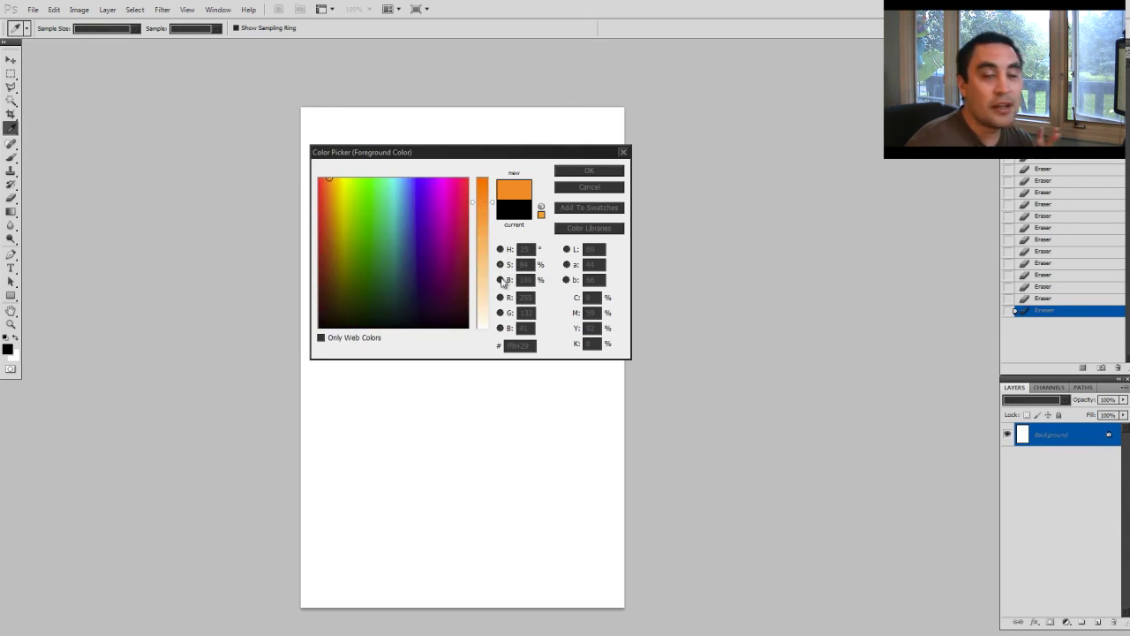
{"action": "left_click", "coordinate": [500, 280]}
{"action": "left_click", "coordinate": [501, 298]}
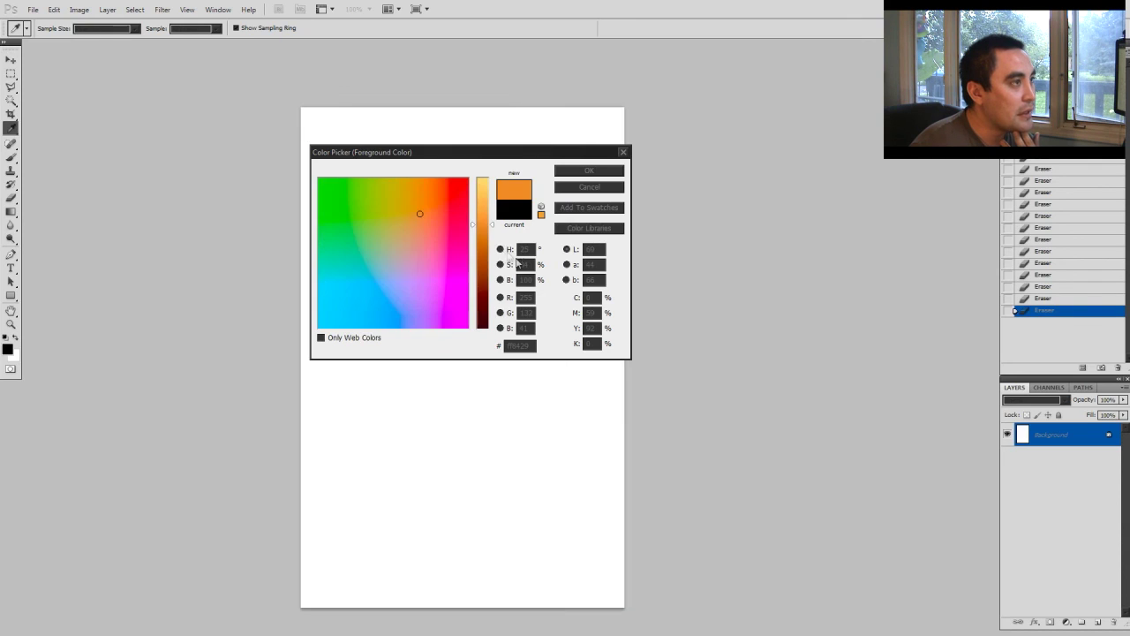
Return the color picker to its hue-based view and accept the orange as the foreground color.
{"action": "left_click", "coordinate": [500, 249]}
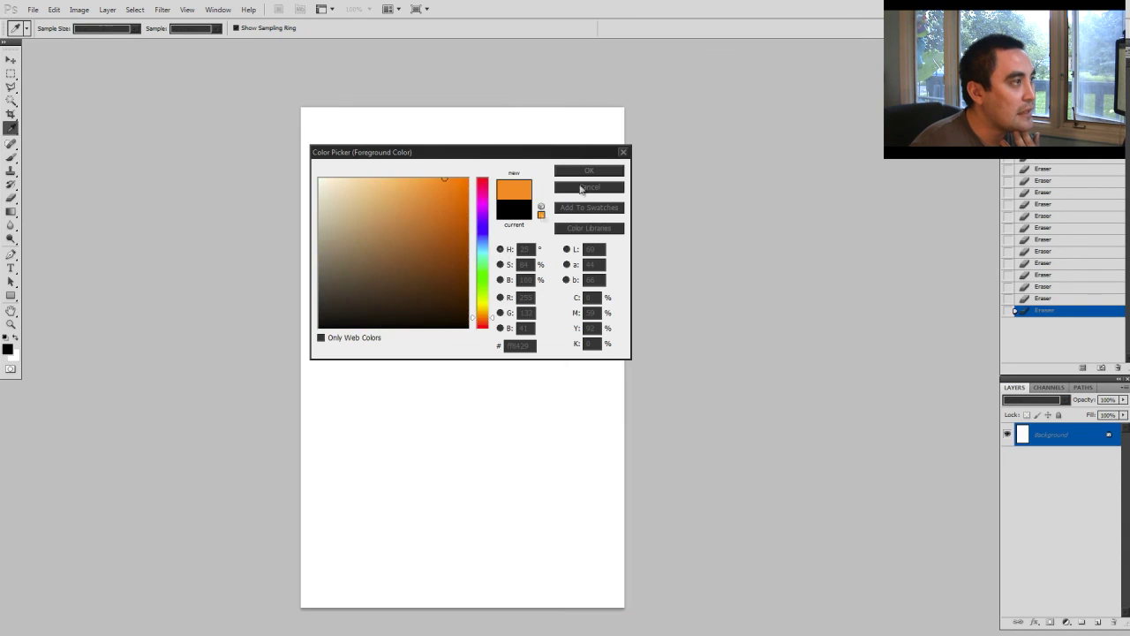
{"action": "left_click", "coordinate": [588, 173]}
{"action": "key", "text": "e"}
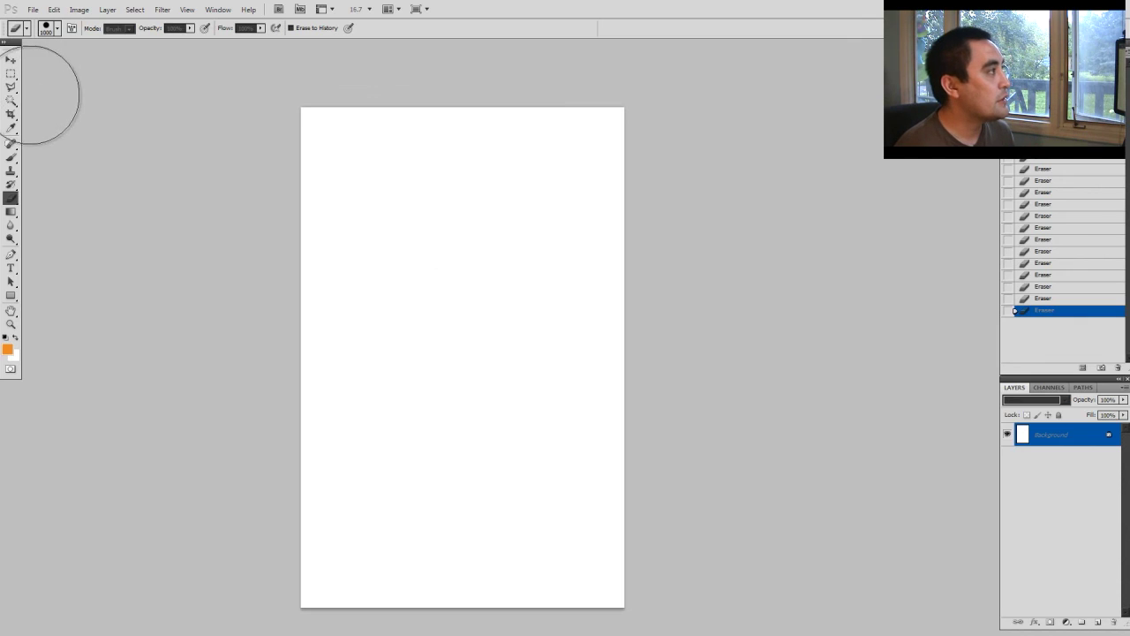
Paint an orange zigzag stroke across the upper half of the canvas with the Brush and a vertical stroke beside it.
{"action": "left_click", "coordinate": [12, 157]}
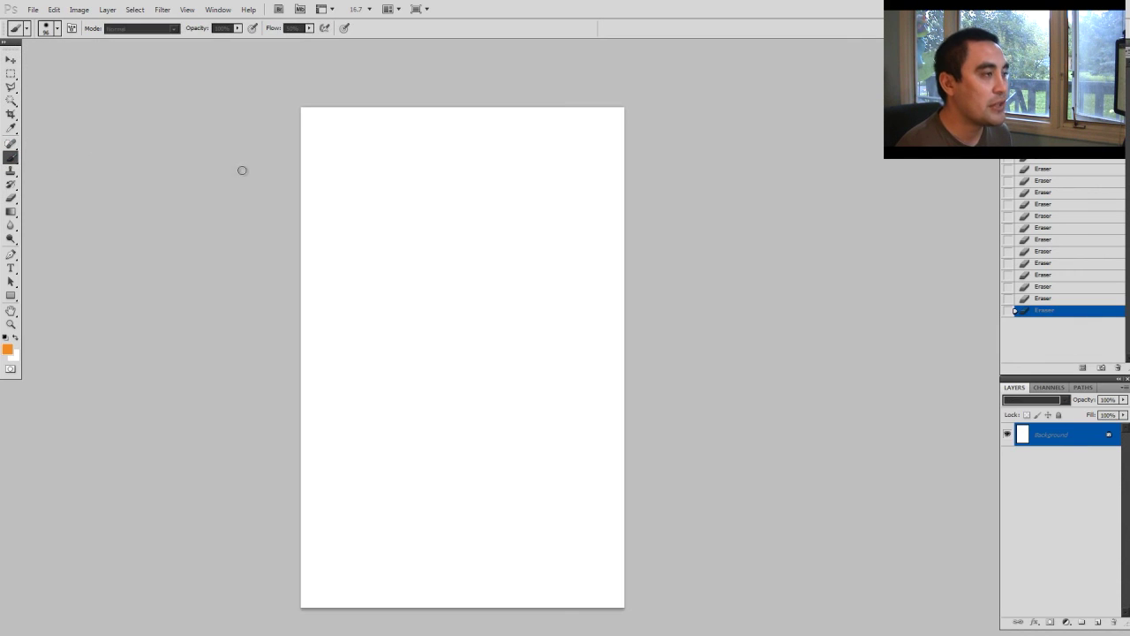
{"action": "mouse_move", "coordinate": [382, 240]}
{"action": "left_mouse_down"}
{"action": "mouse_move", "coordinate": [410, 323]}
{"action": "mouse_move", "coordinate": [519, 398]}
{"action": "left_mouse_up"}
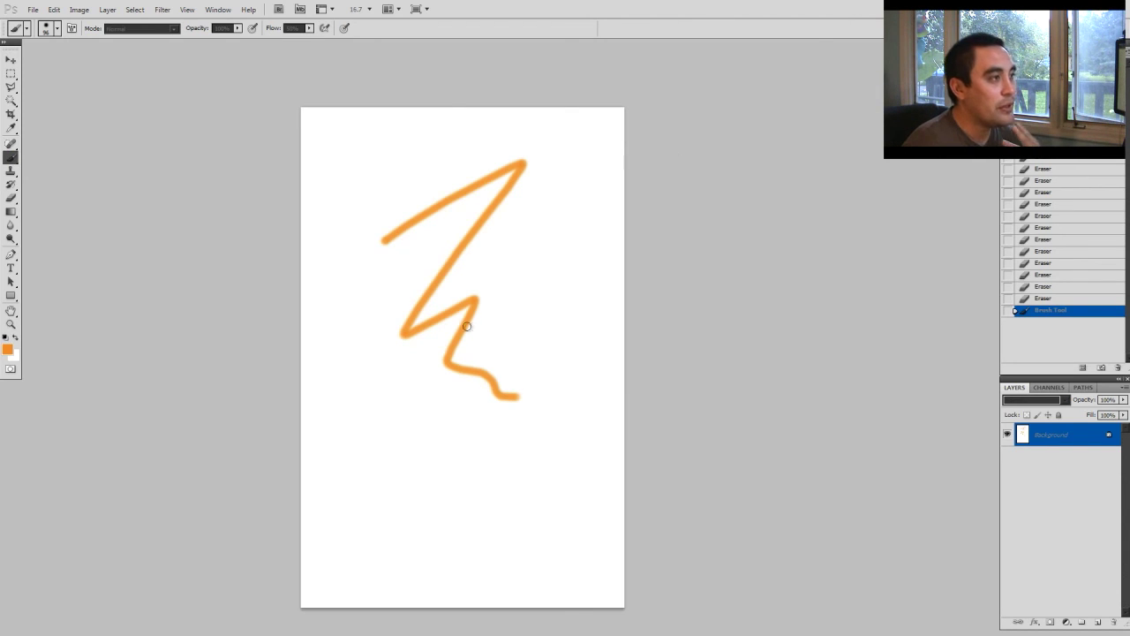
{"action": "left_click_drag", "start_coordinate": [542, 235], "coordinate": [549, 398]}
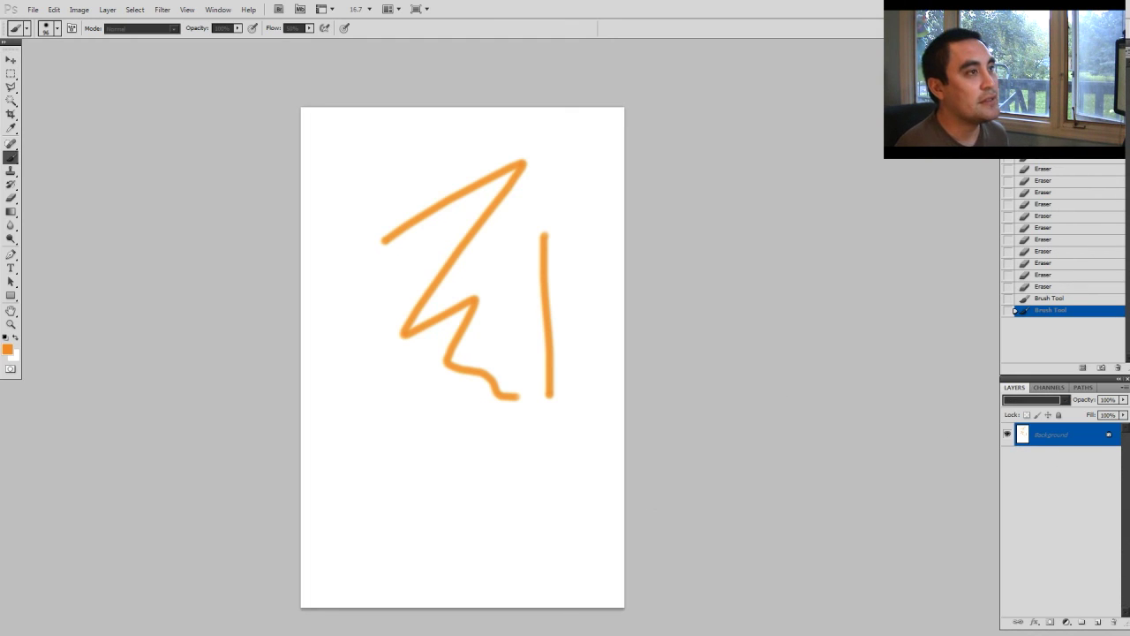
Bring up the finished comic illustration document and view it in full-screen mode.
{"action": "left_click", "coordinate": [703, 133]}
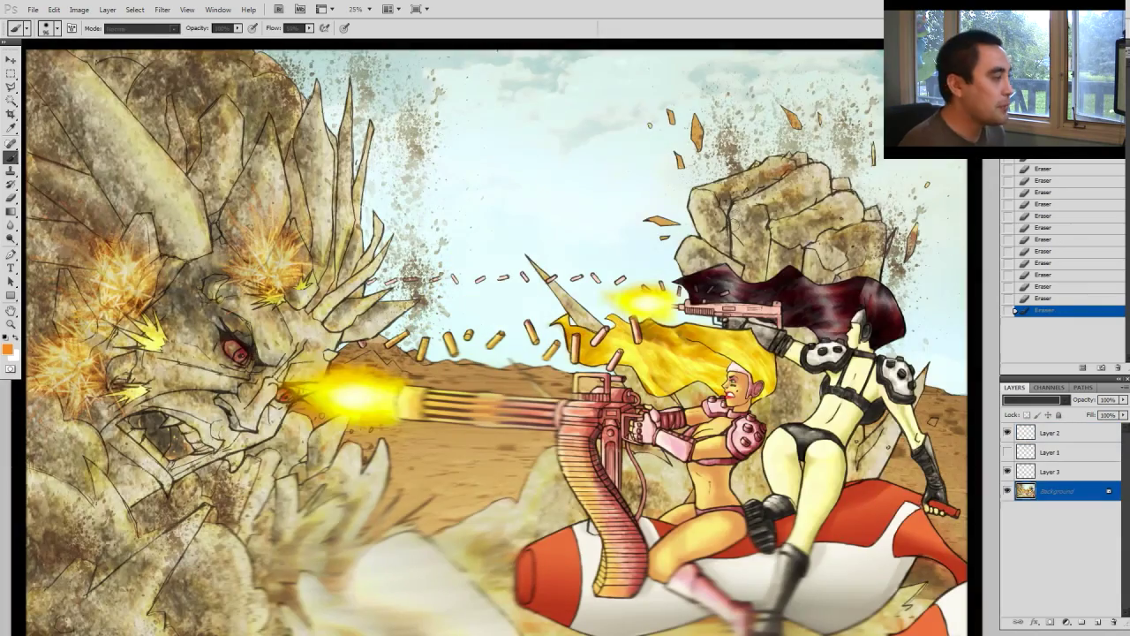
{"action": "key", "text": "f"}
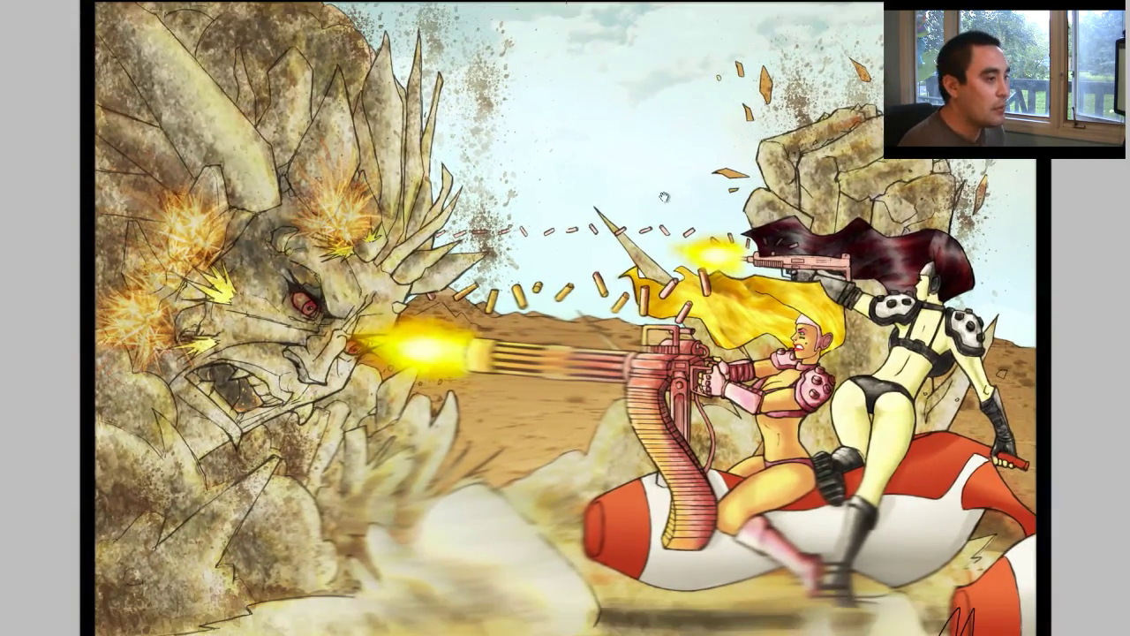